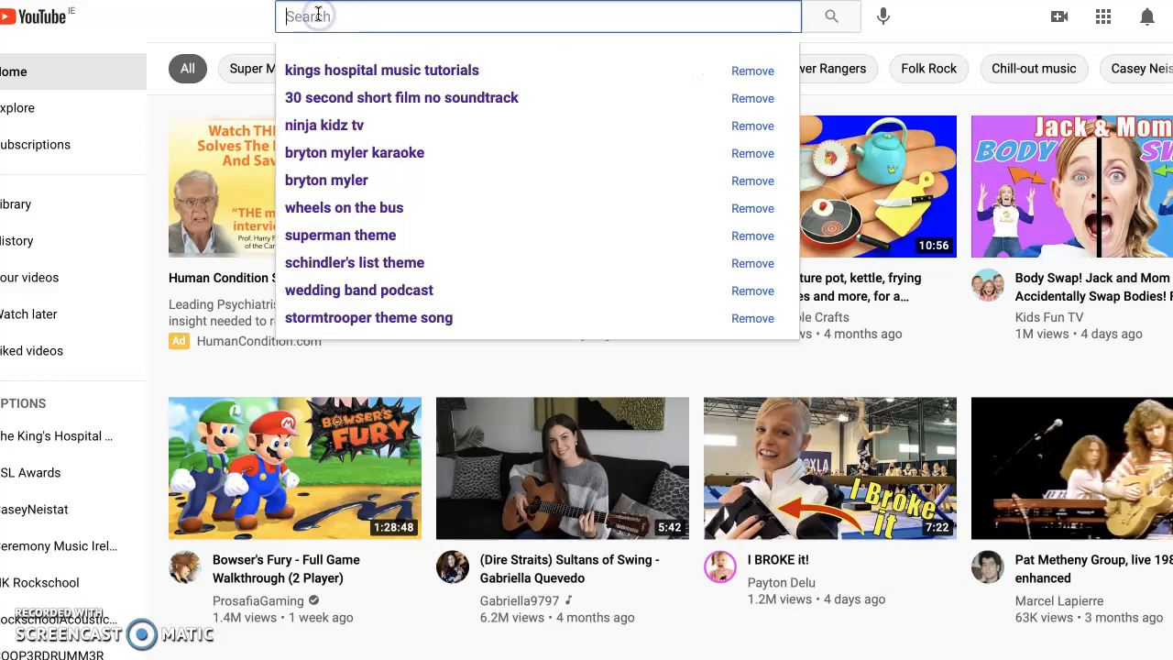
Search YouTube for "30 second short film no soundtrack", open "Myself (30 Second Short Film)" and rewind it to its beginning
left_click(334, 97)
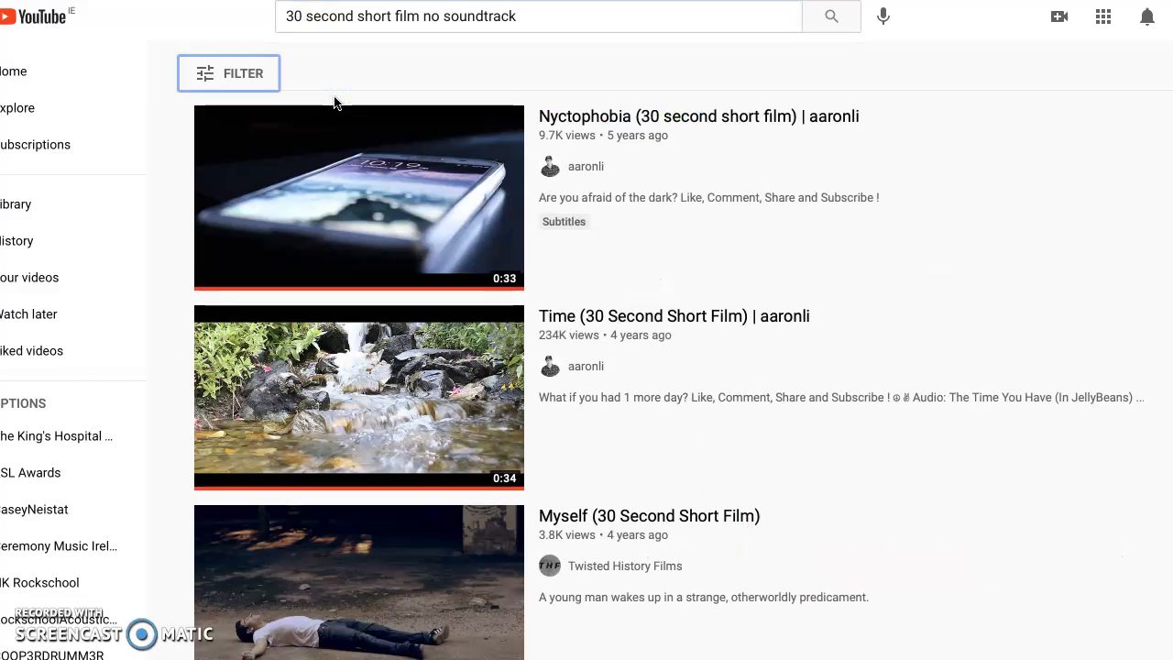
left_click(296, 598)
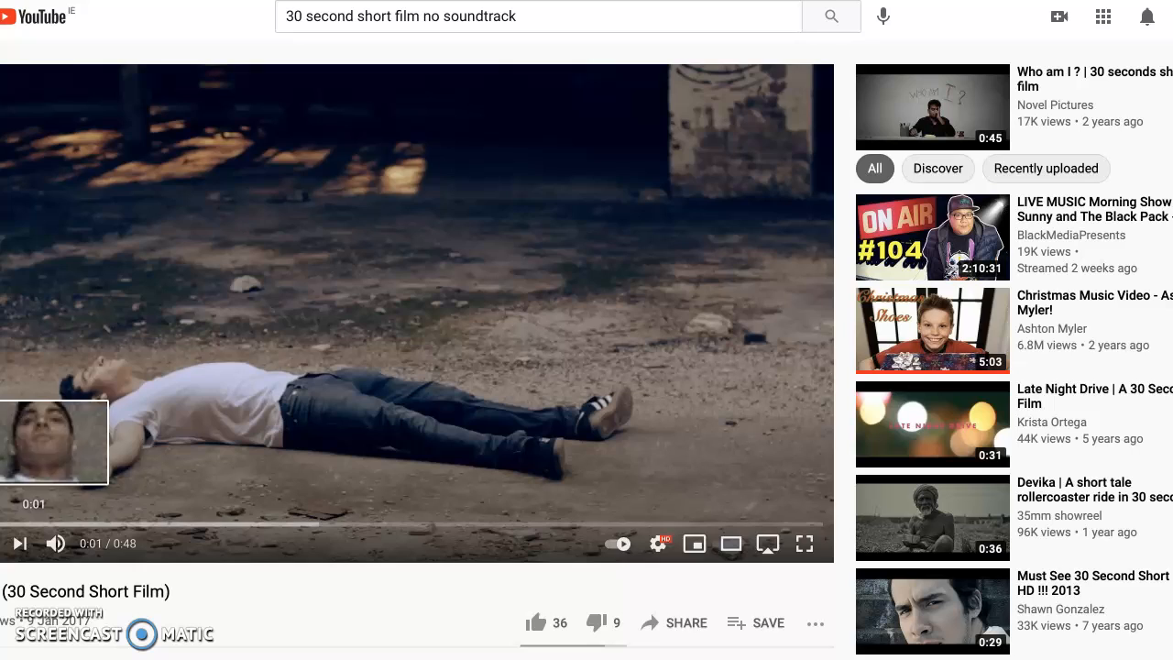
left_click(2, 524)
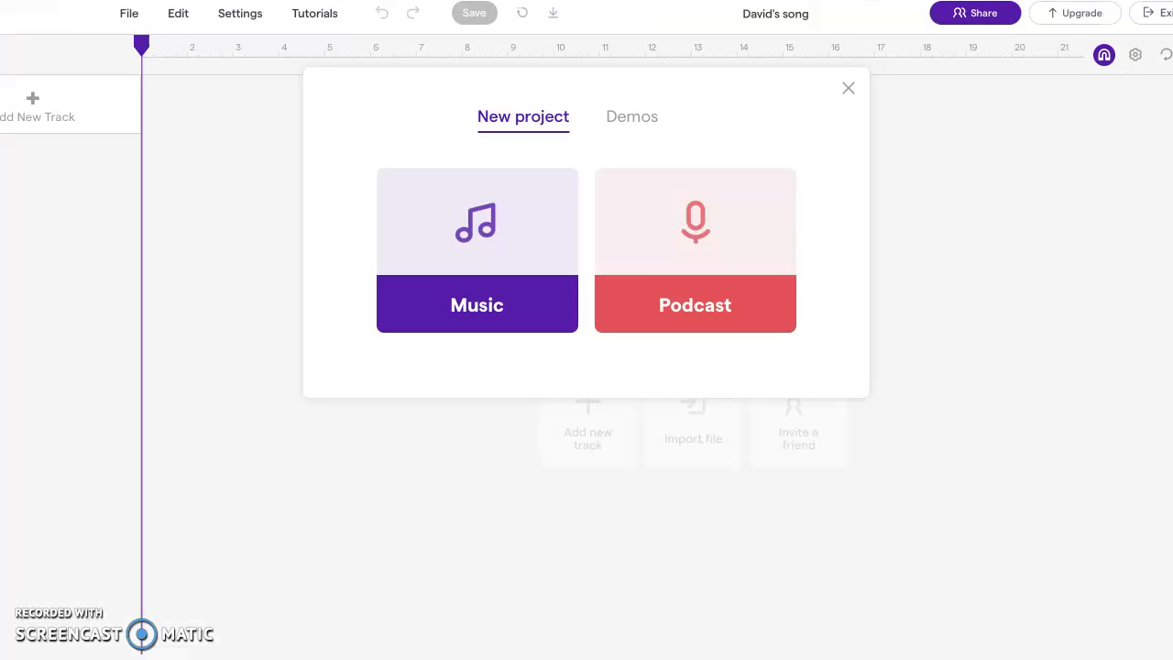
Switch to Soundtrap, create a new music project and add a Drum & beats track
left_click(476, 281)
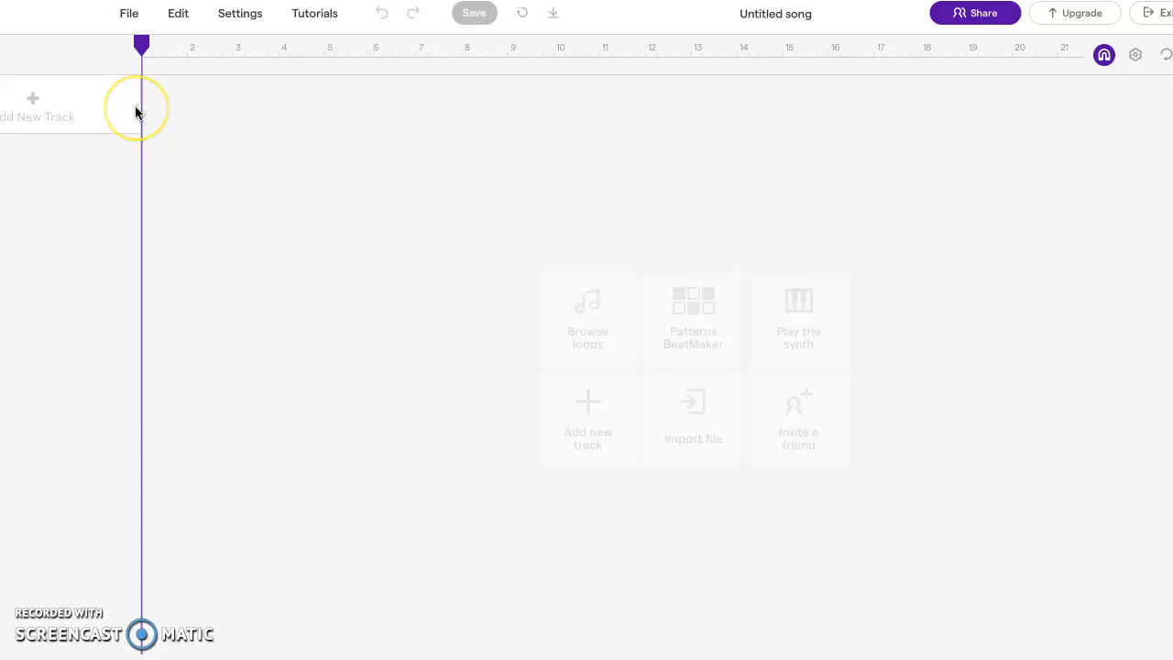
left_click(103, 112)
left_click(20, 110)
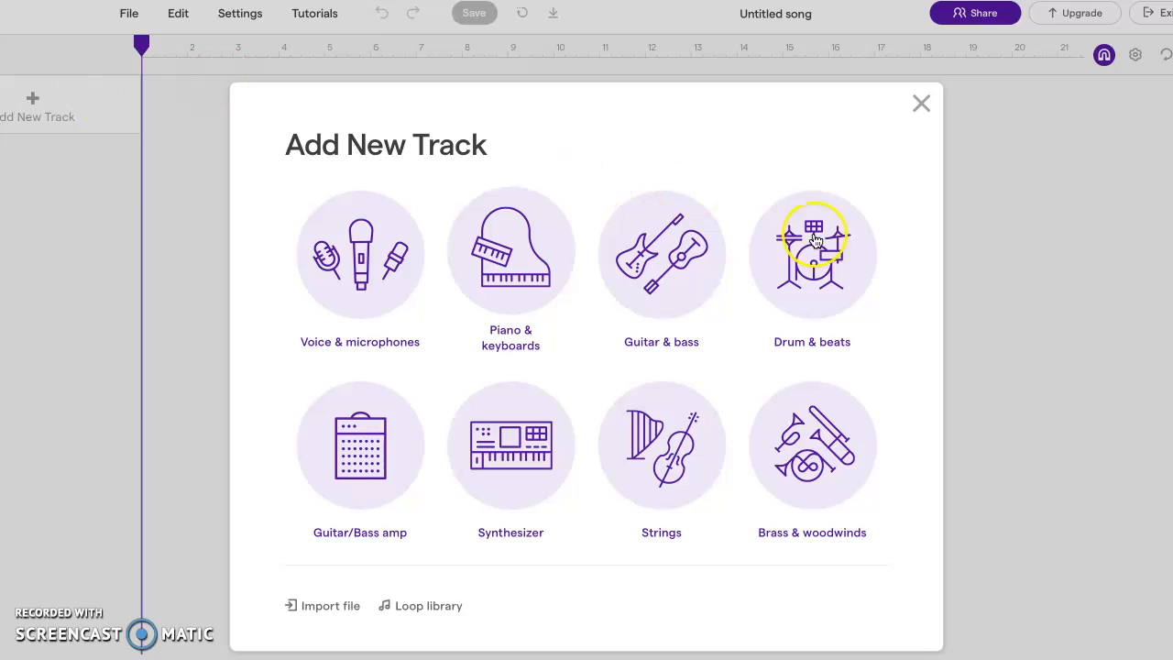
left_click(837, 279)
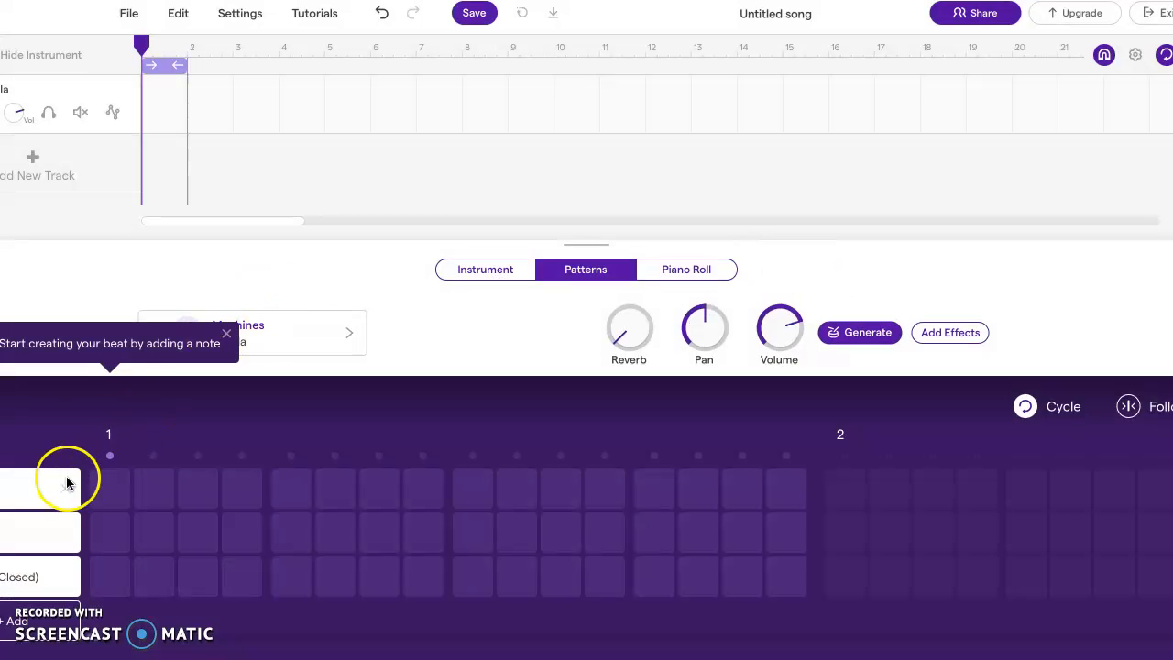
Place a closed hi-hat hit on the first step of bar 1 and play the pattern
left_click(106, 575)
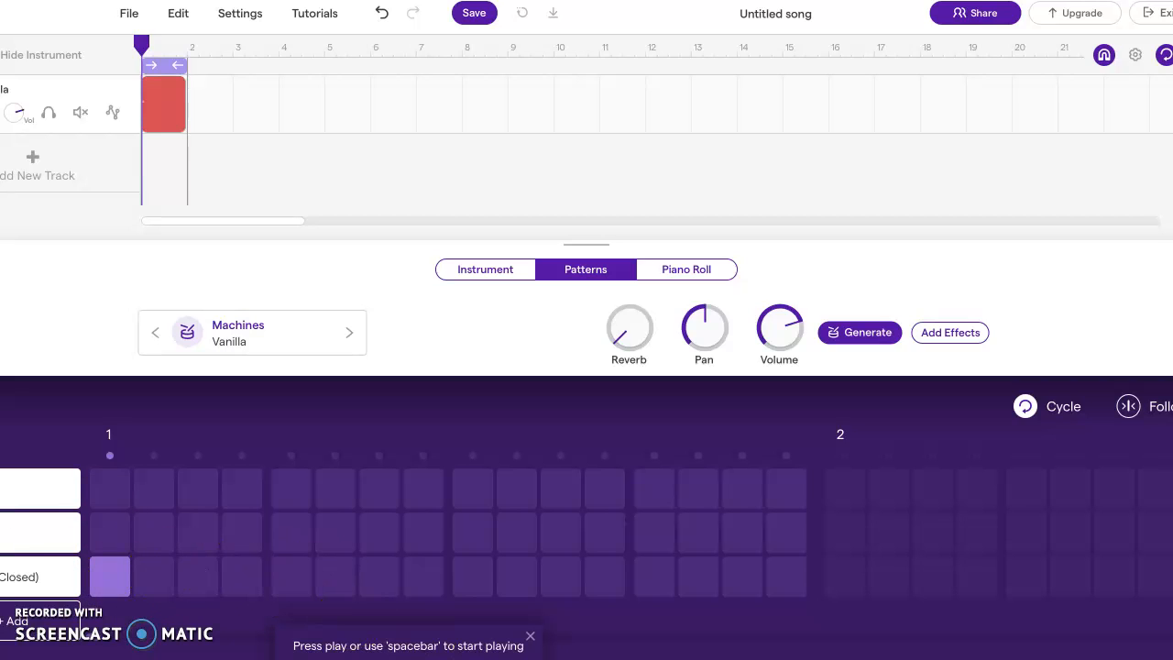
key("space")
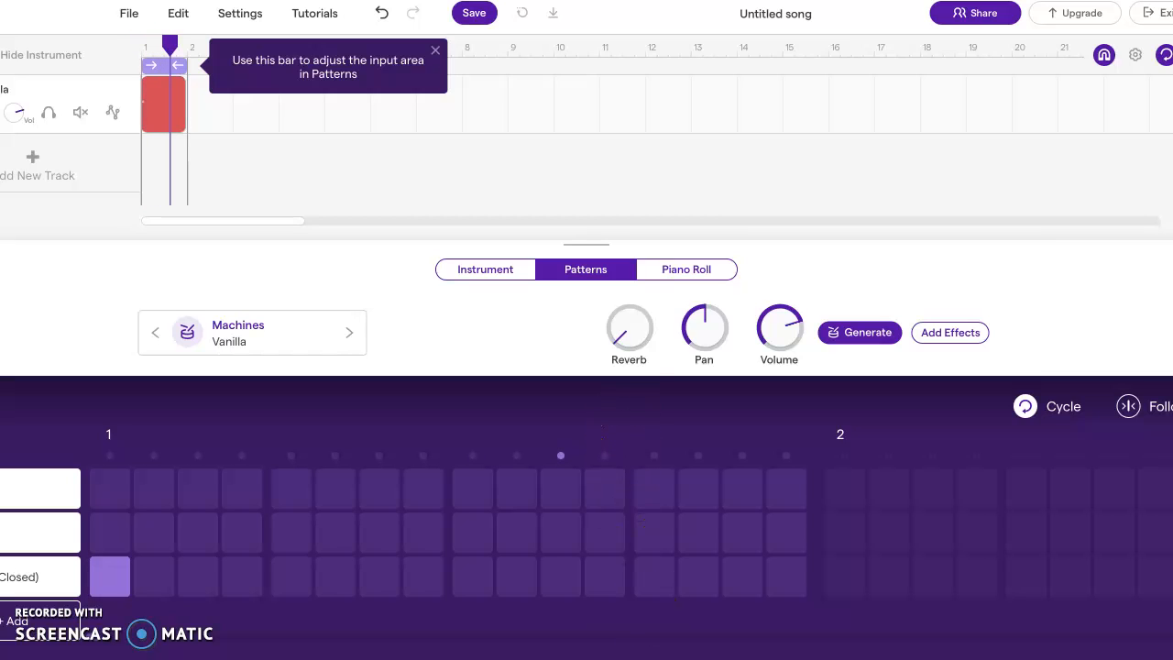
Set the project tempo to 240 BPM, return the playhead to bar 1 and dismiss the input-area tip
left_click(633, 658)
left_click_drag(651, 615, 610, 614)
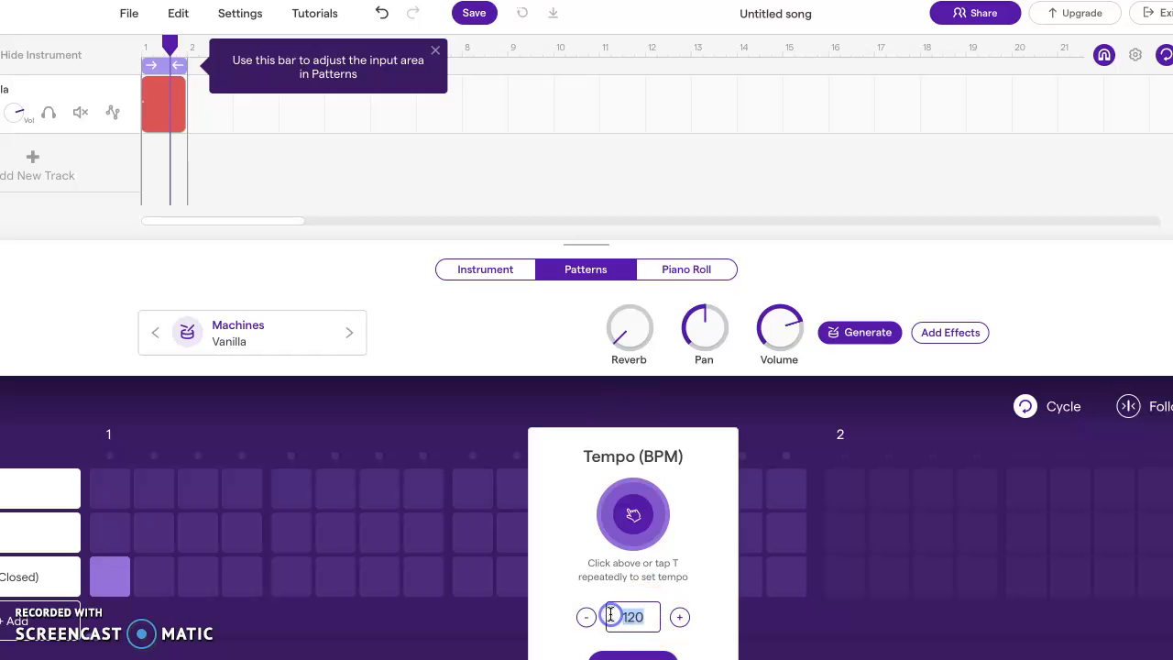
type("240")
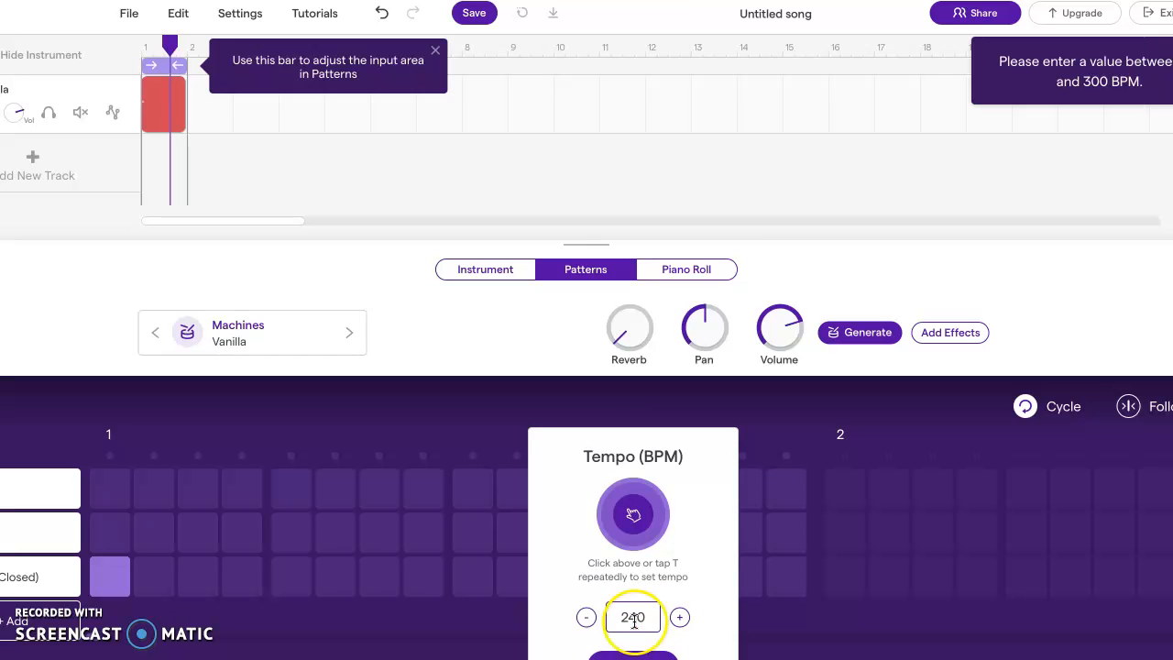
left_click(633, 658)
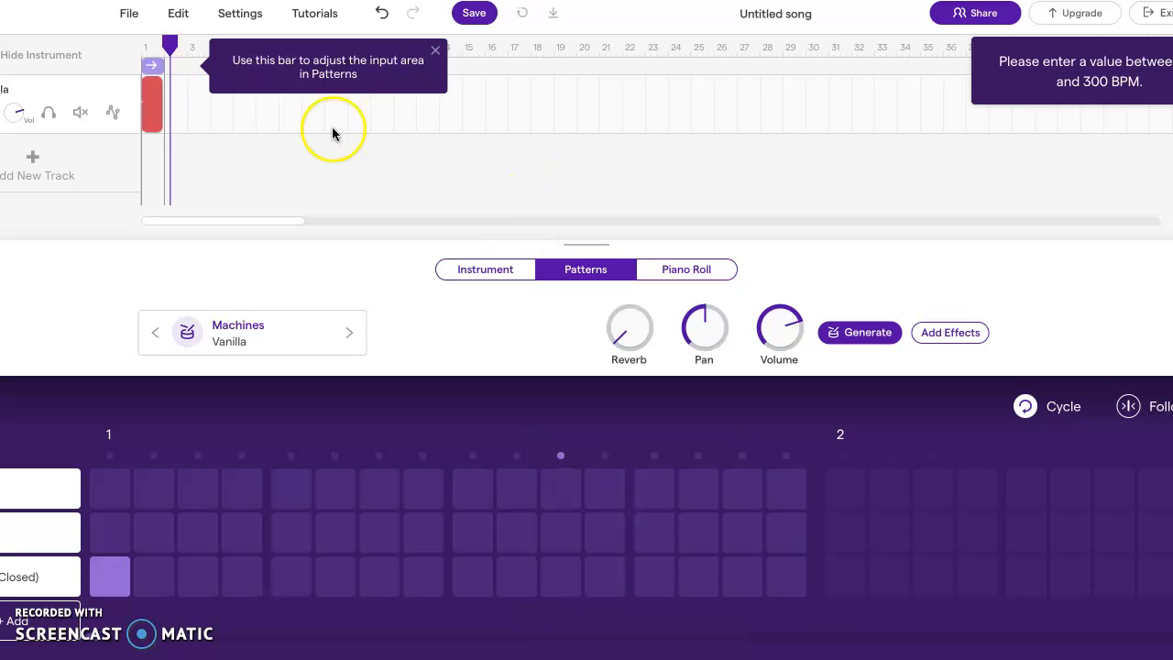
left_click_drag(170, 43, 142, 43)
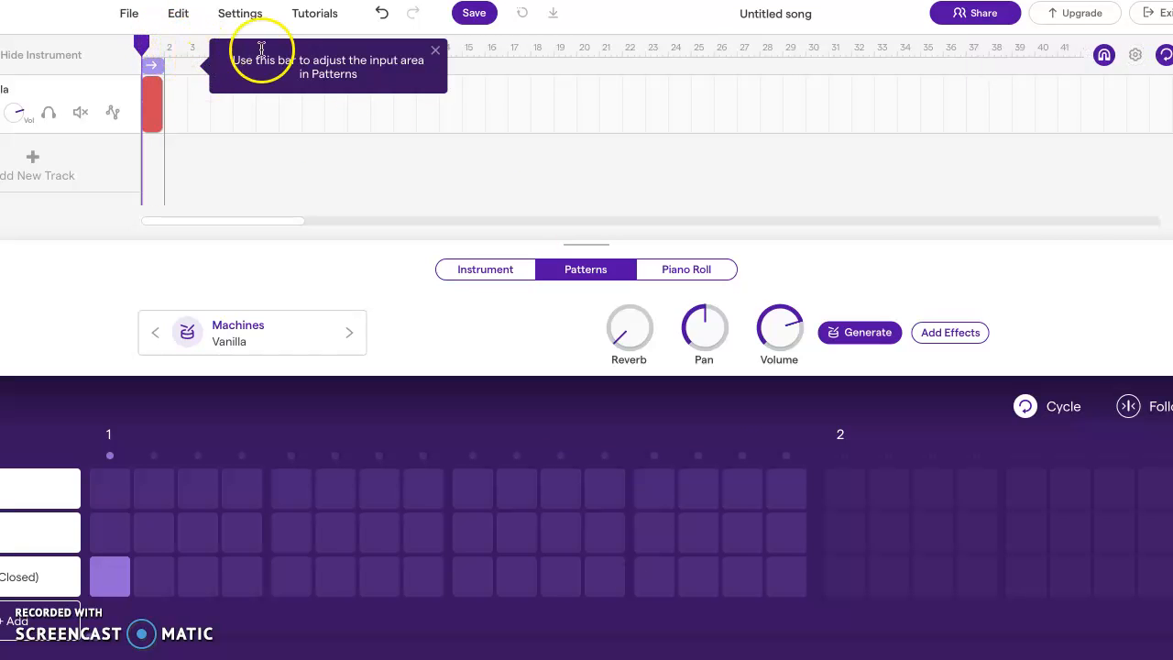
left_click(97, 52)
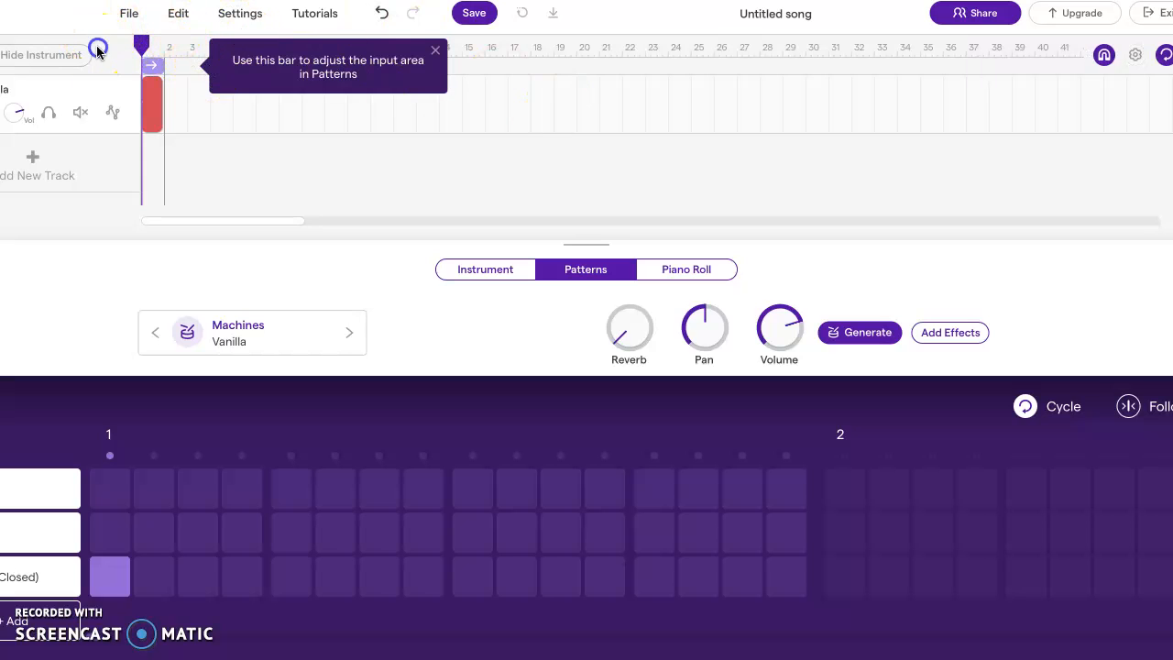
left_click(436, 51)
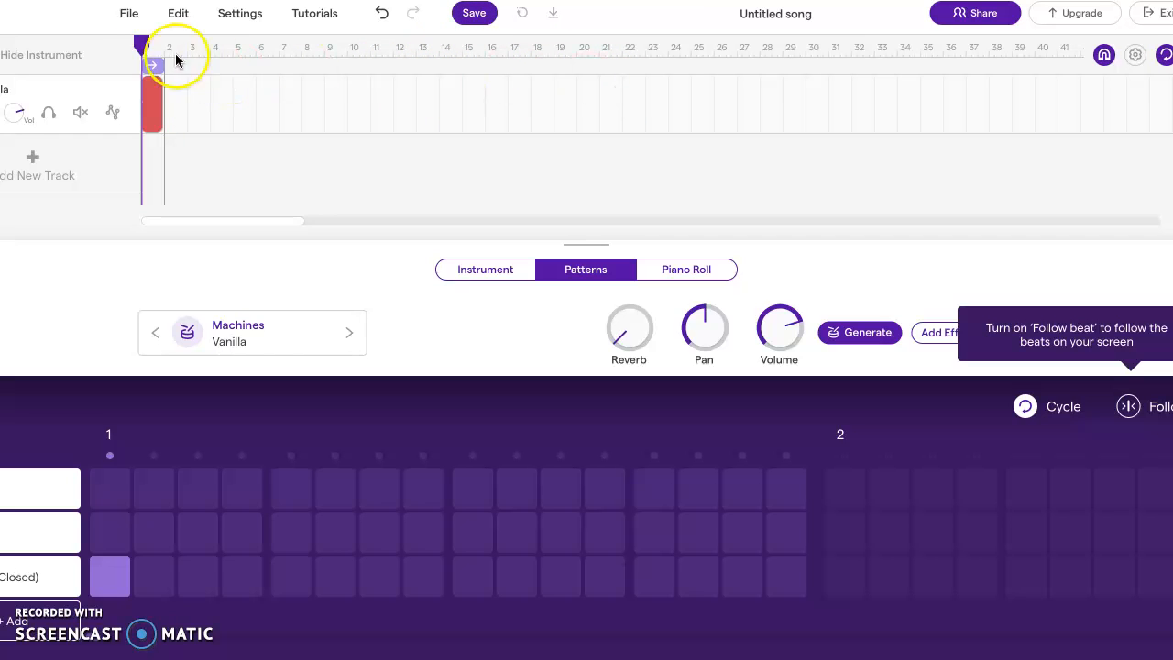
Copy the bar 1 drum region and paste it into bars 2, 3, 4 and 5
left_click(152, 104)
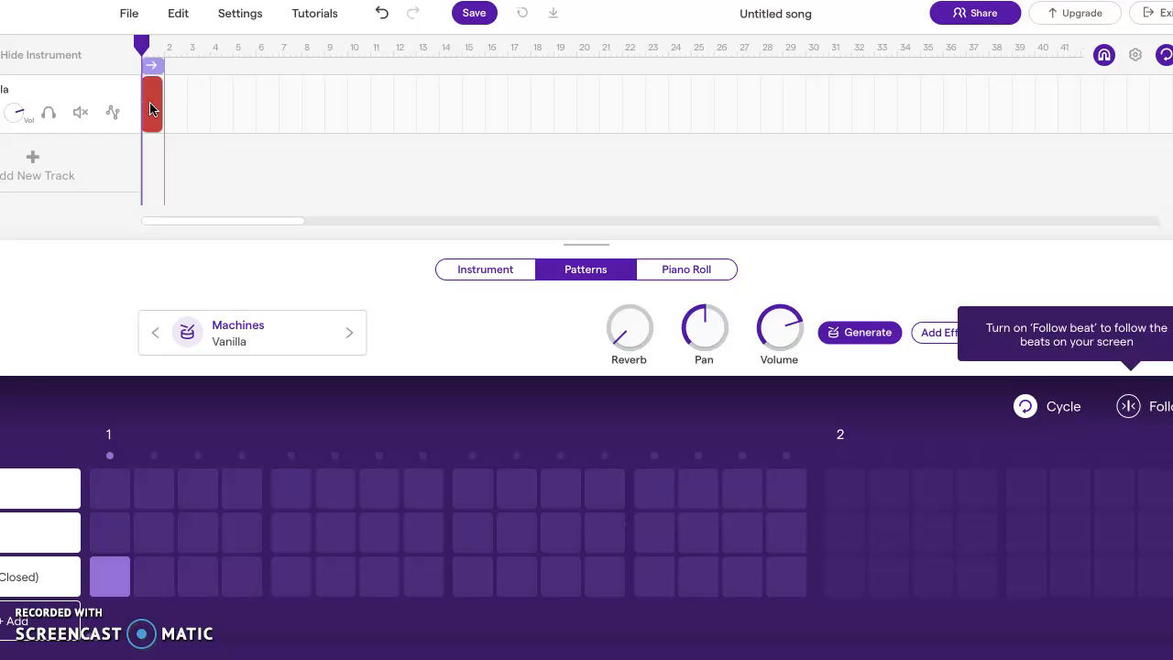
key("Right")
key("Right")
key("Left")
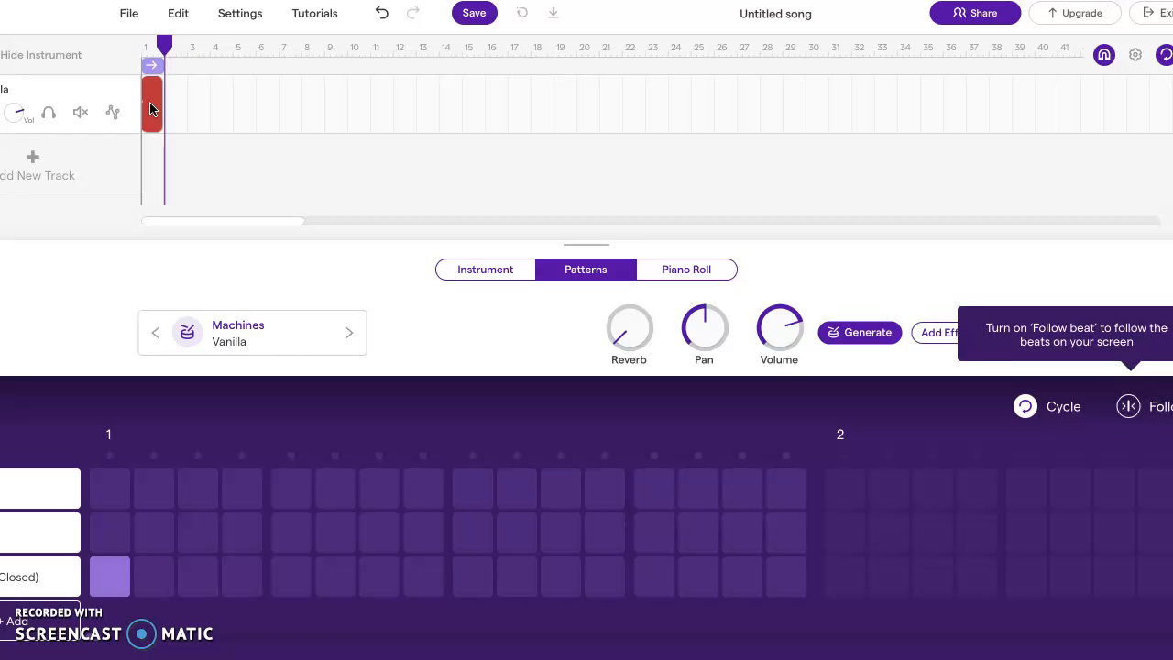
key("ctrl+v")
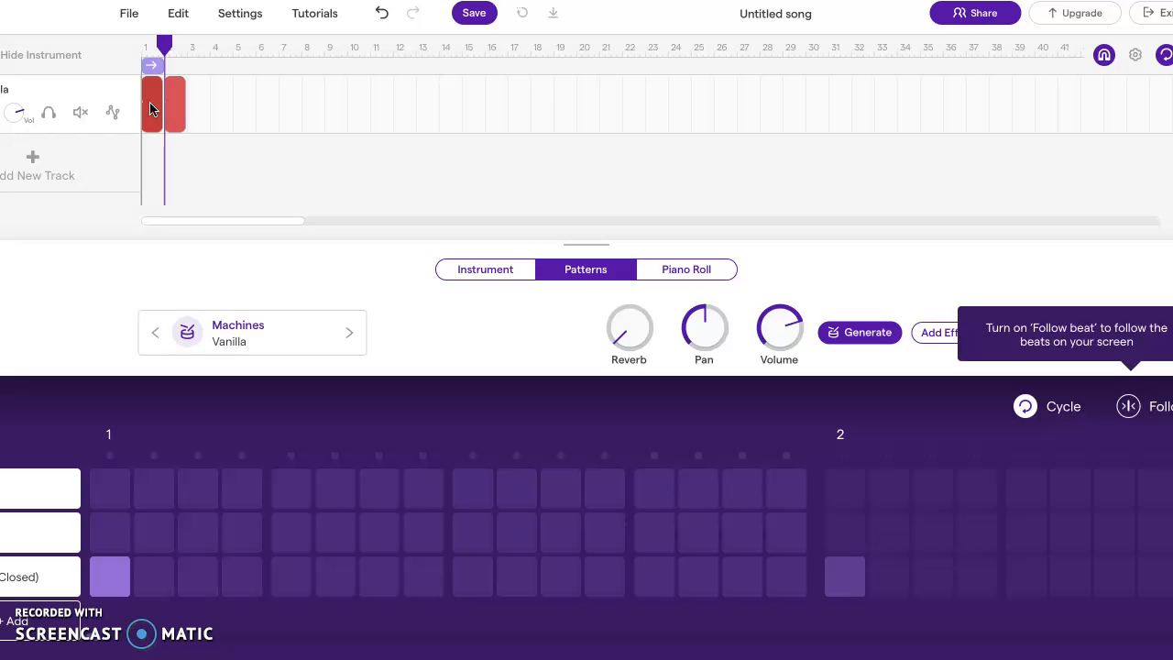
key("Right")
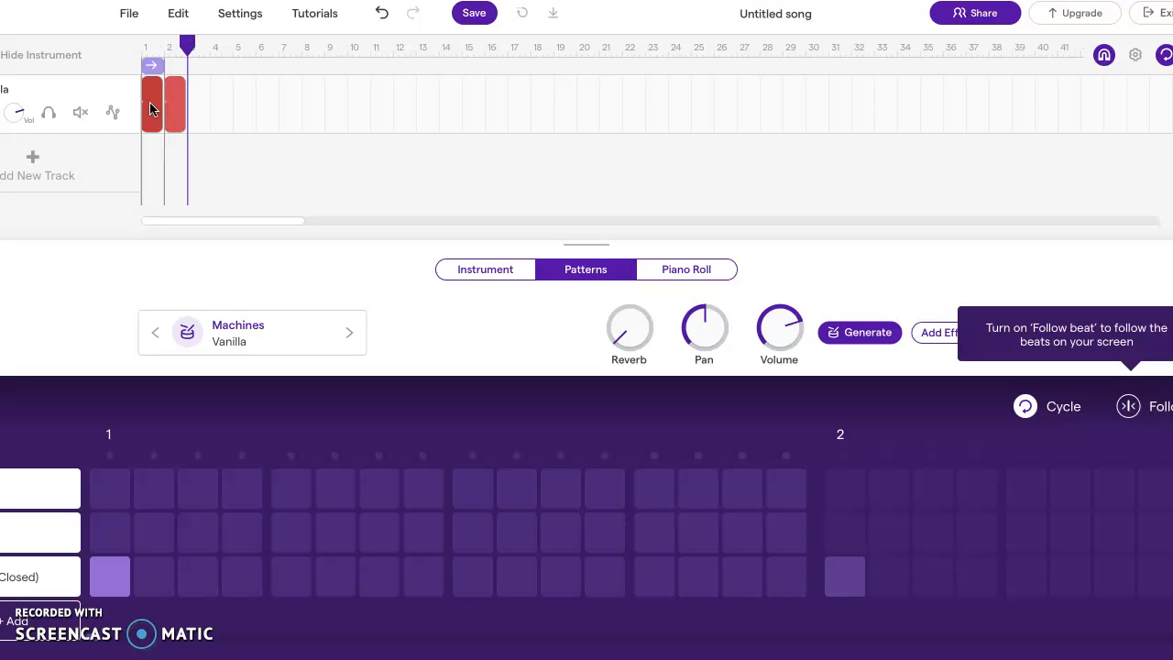
key("ctrl+v")
key("Right")
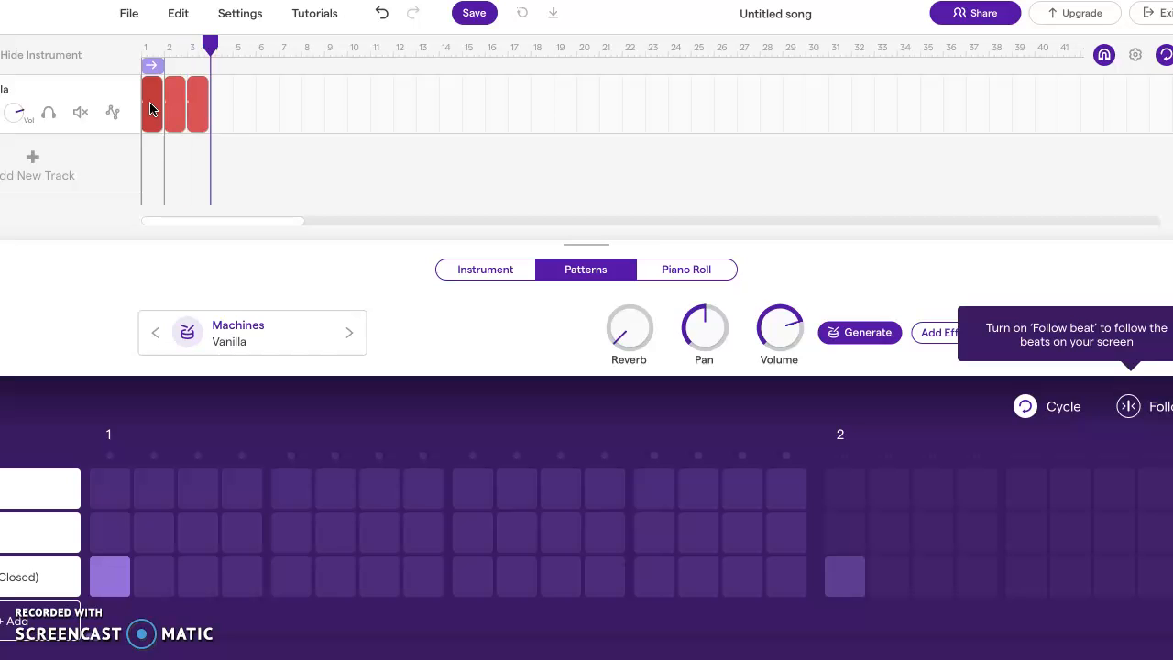
key("ctrl+v")
key("Right")
key("ctrl+v")
left_click(226, 160)
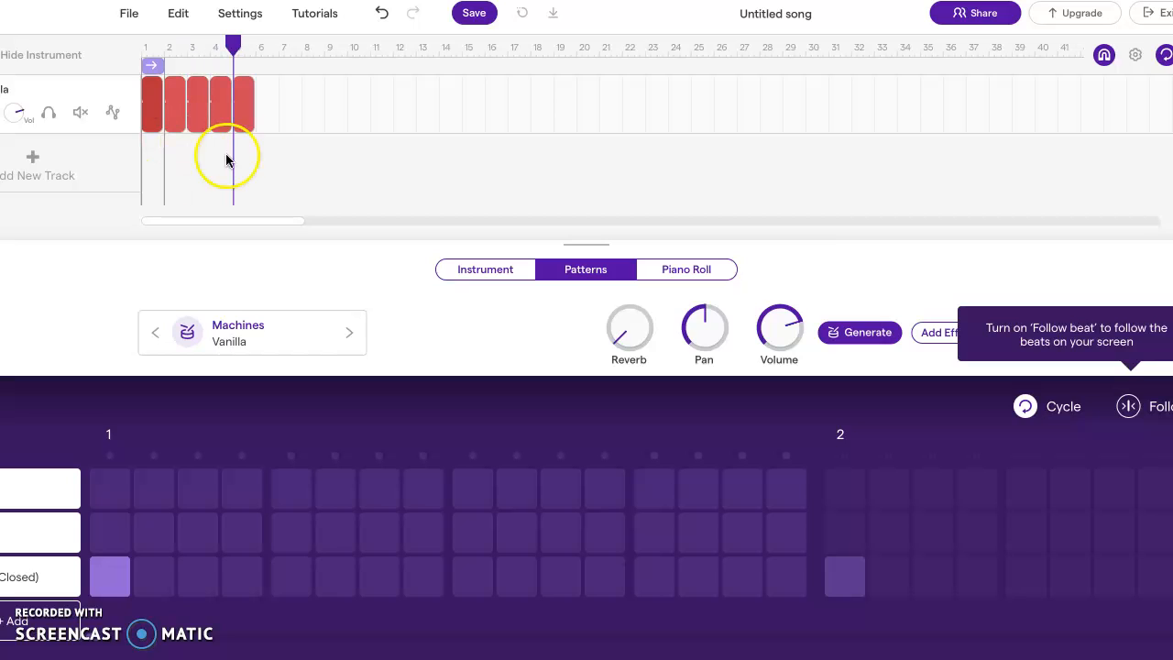
Play the drum pattern from bar 1 and return the playhead to the start
left_click_drag(234, 43, 140, 43)
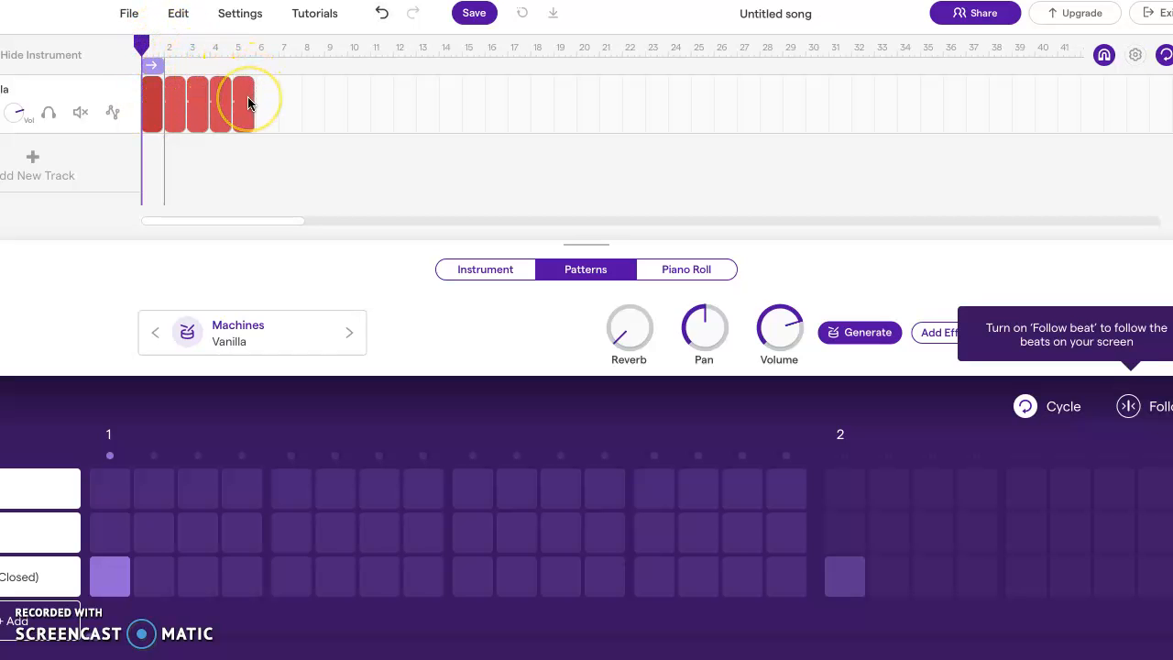
key("space")
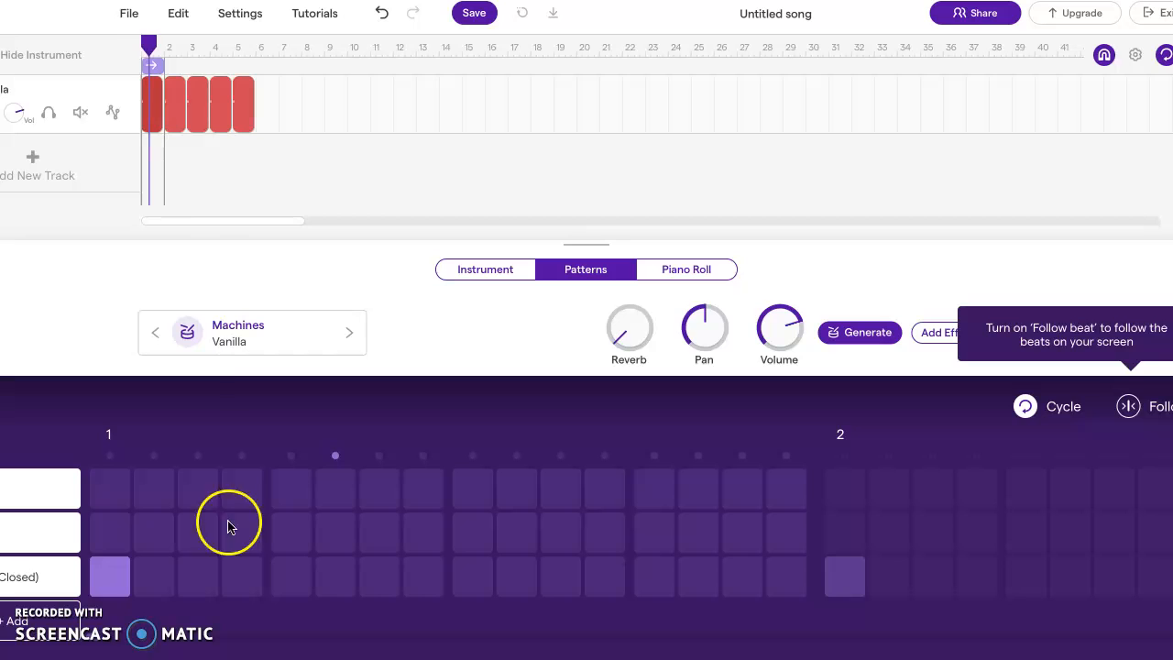
left_click_drag(148, 43, 138, 44)
left_click(154, 67)
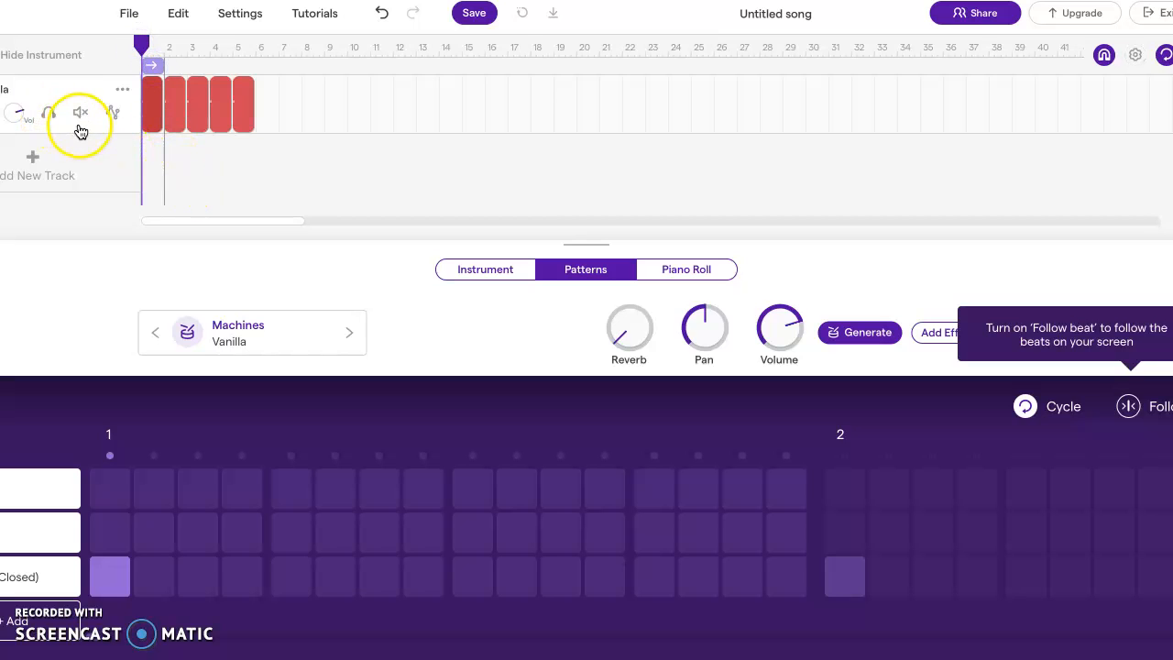
Turn off cycle looping, play through the copied drum regions and return the playhead to bar 1
left_click(1165, 55)
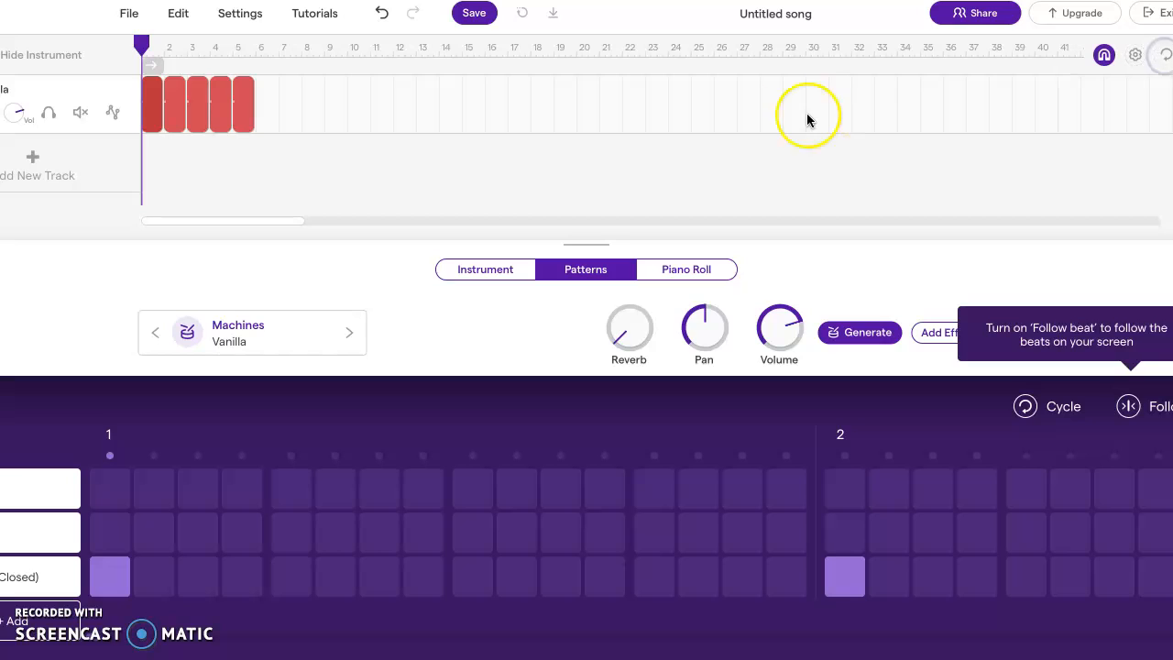
key("space")
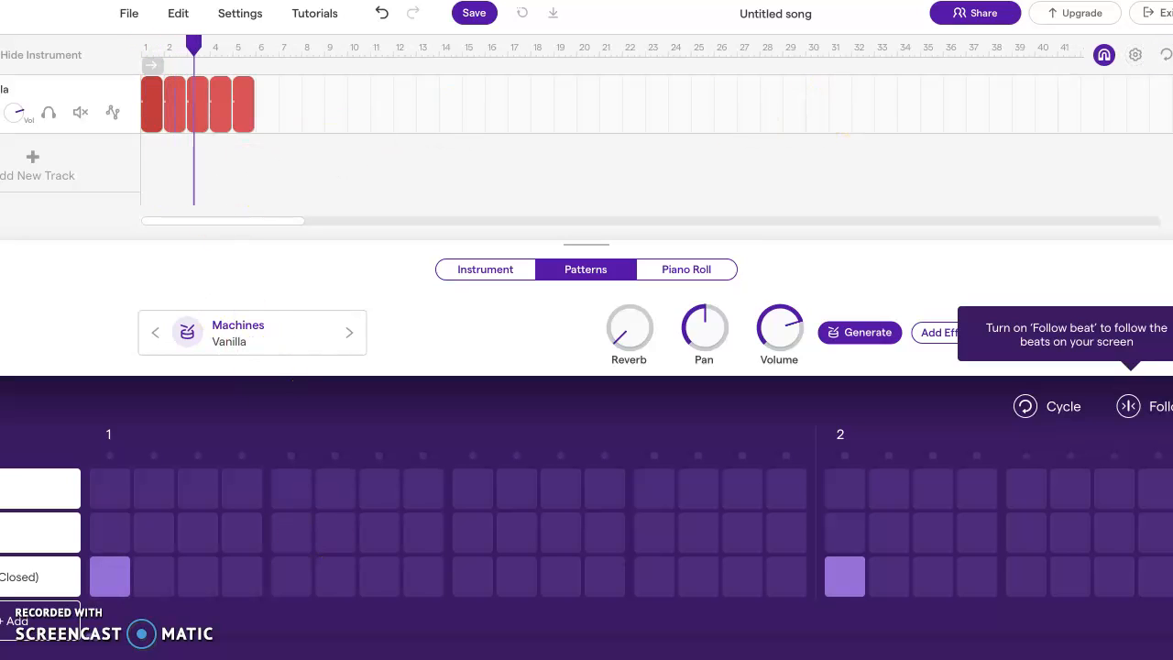
key("space")
left_click_drag(249, 43, 139, 46)
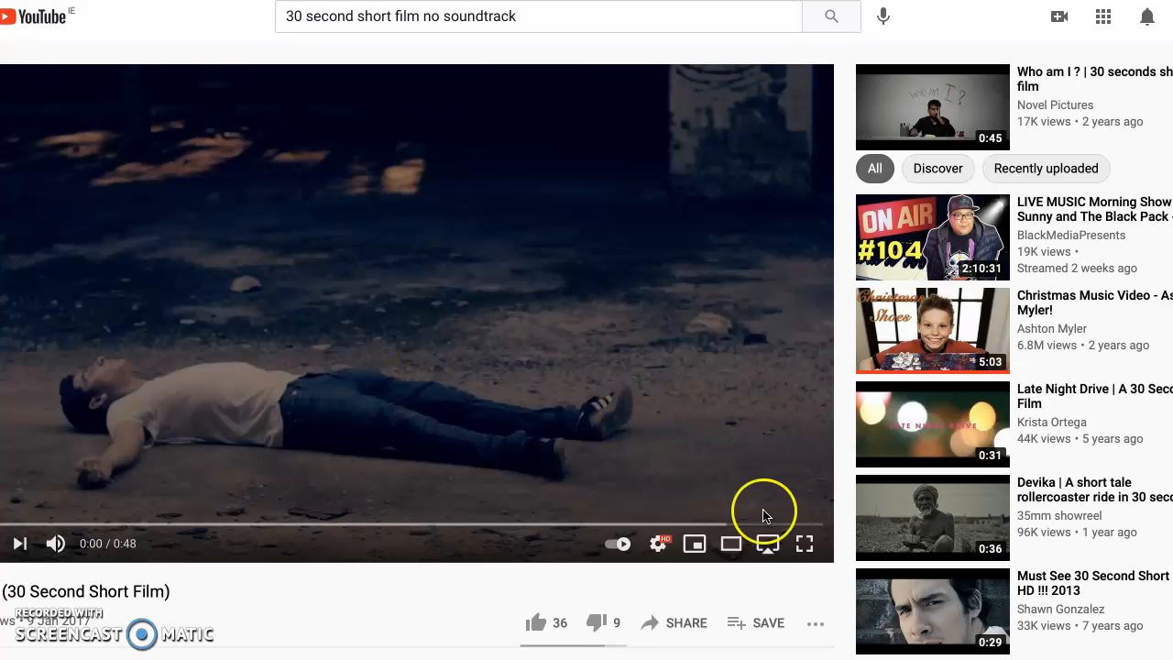
Switch to the YouTube film, view it in full screen, replay it from the start, and reset the drum track's playhead to bar 1
left_click(803, 544)
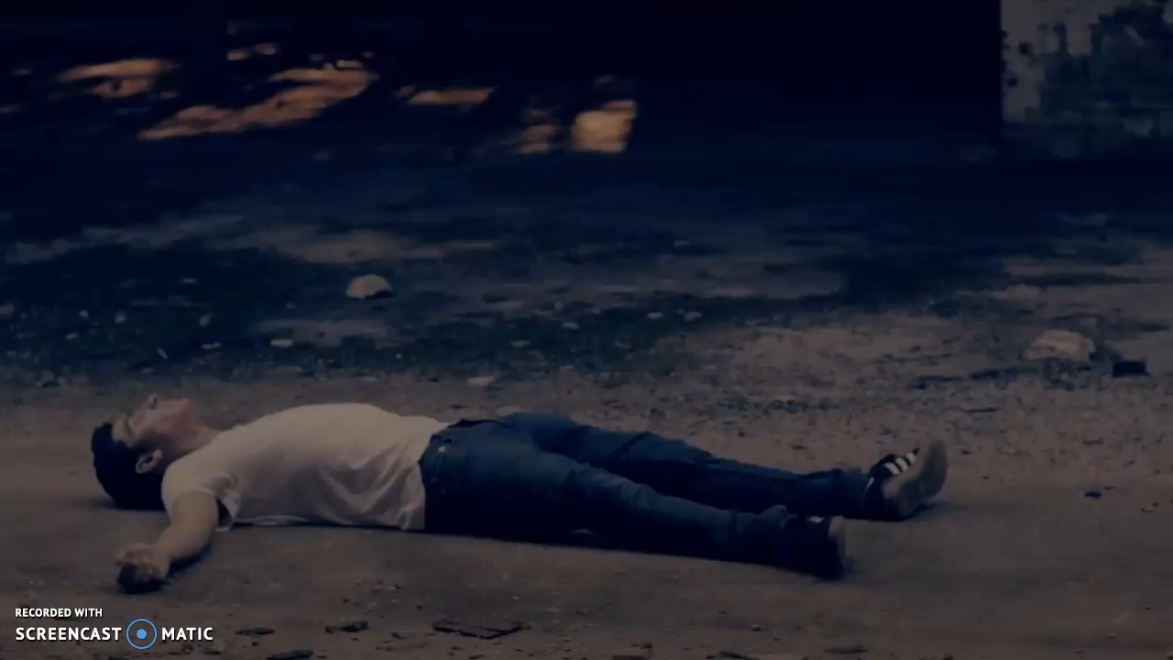
key("Escape")
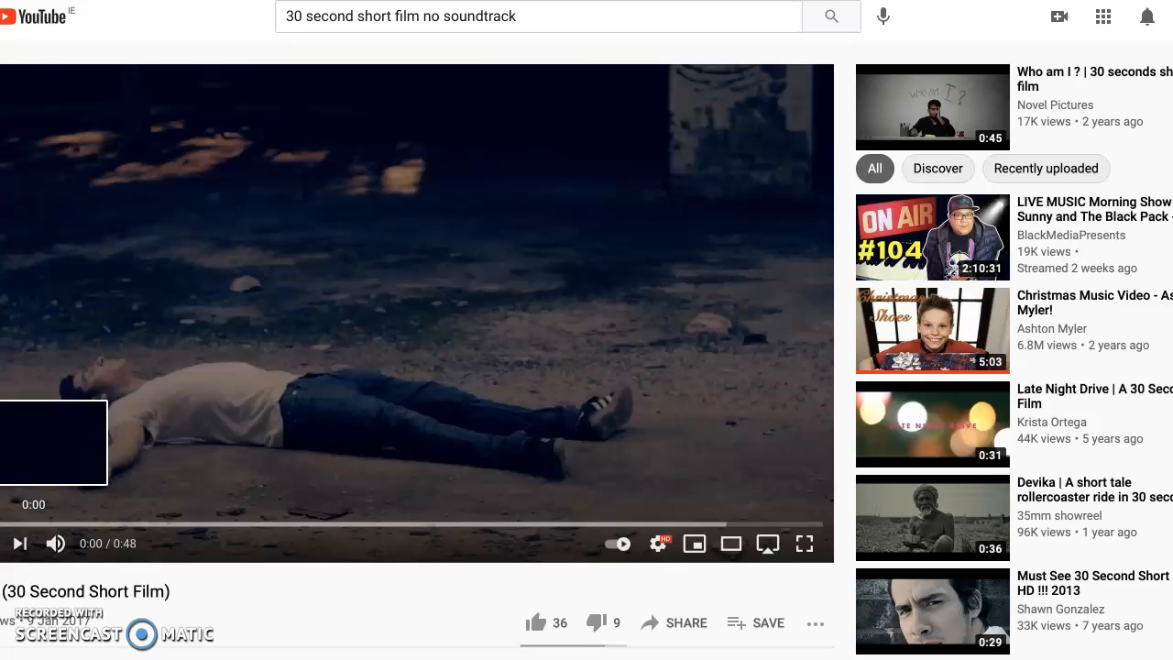
left_click(1, 524)
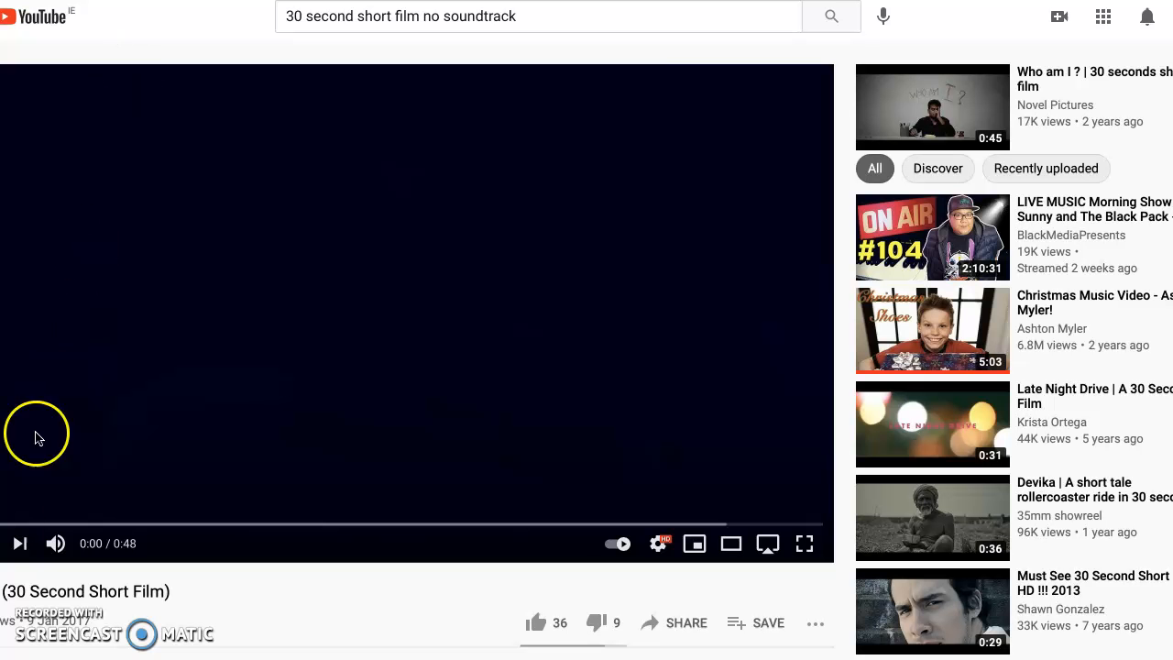
key("k")
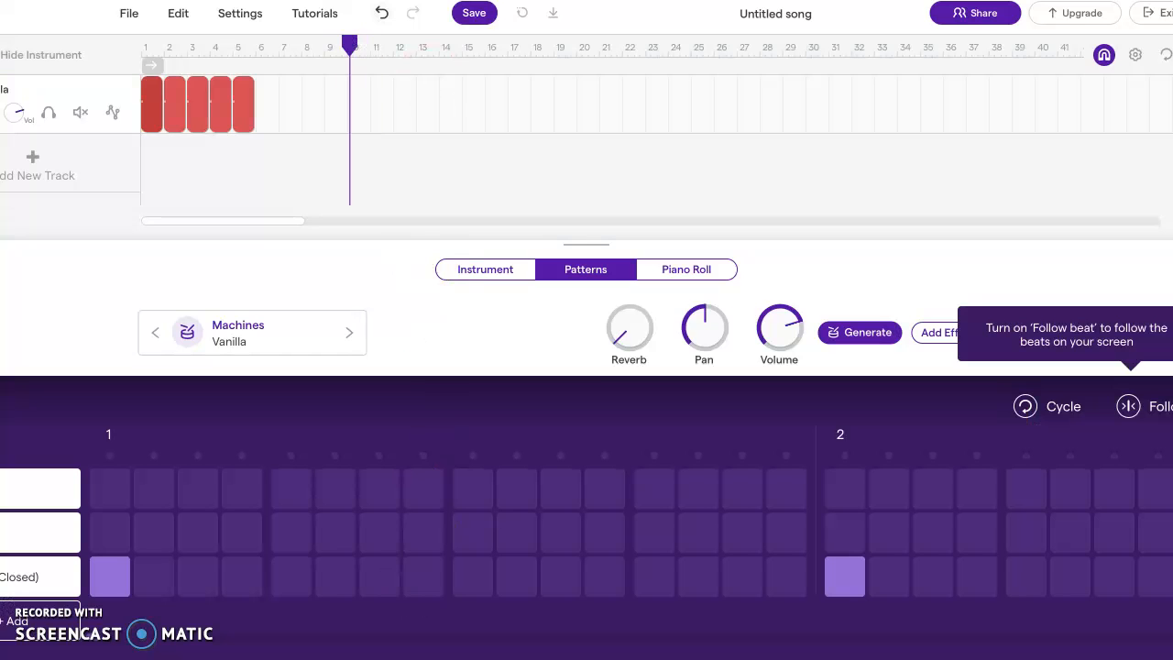
left_click_drag(351, 41, 139, 18)
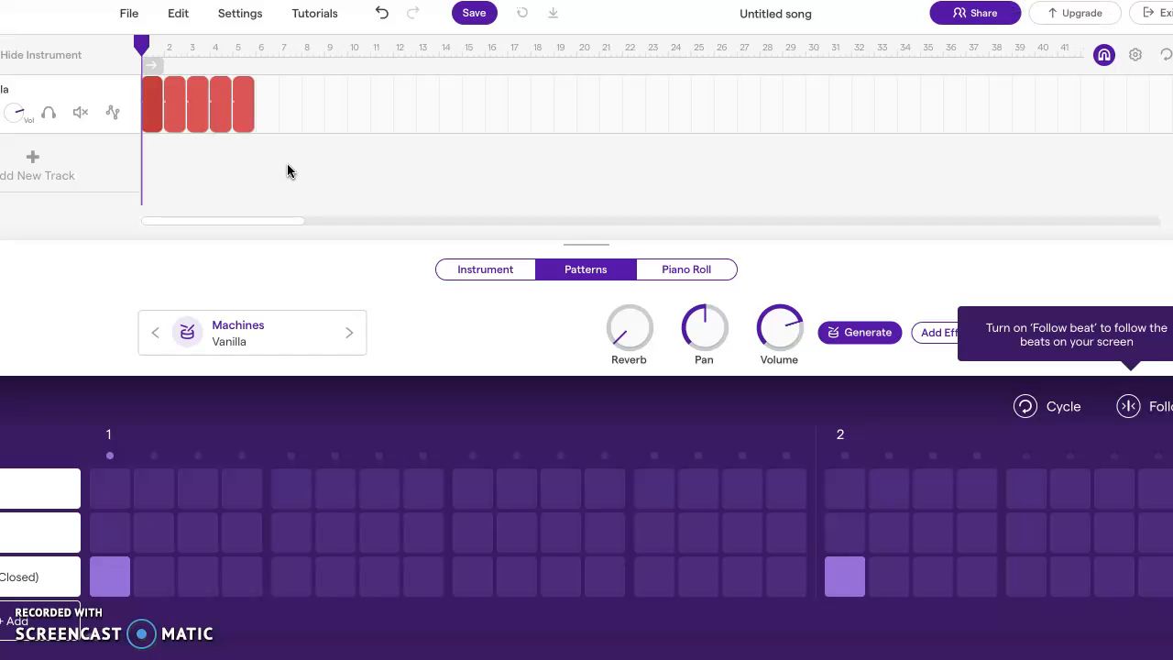
Return to the YouTube film, rewind it to the beginning and mute its sound
left_click(223, 81)
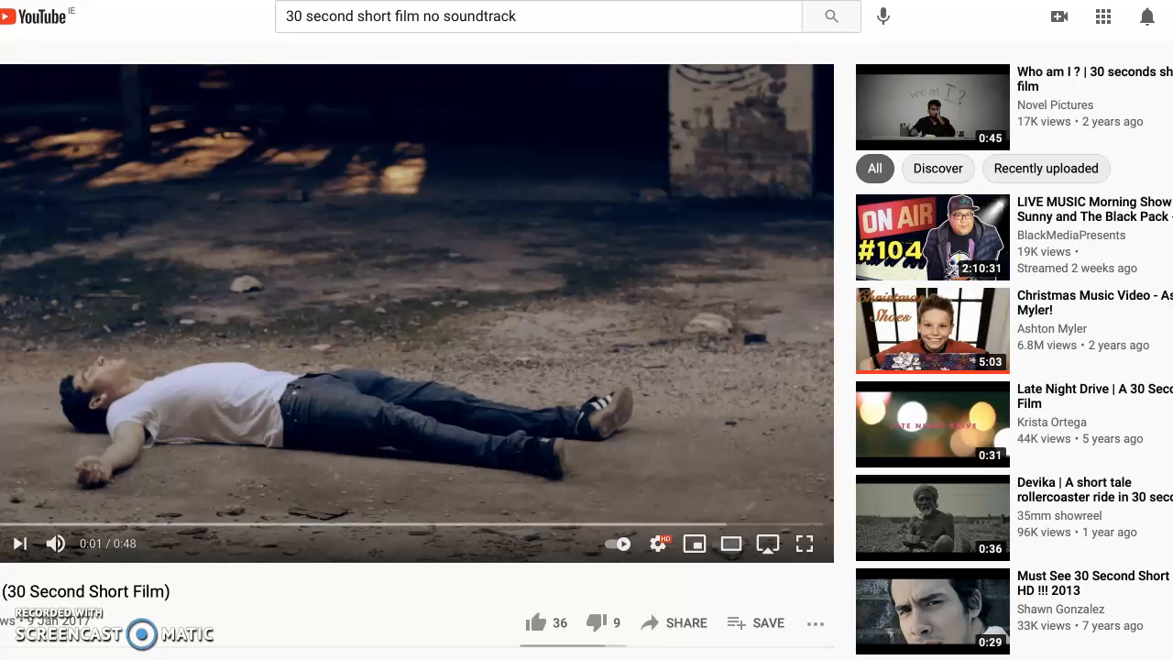
left_click(159, 554)
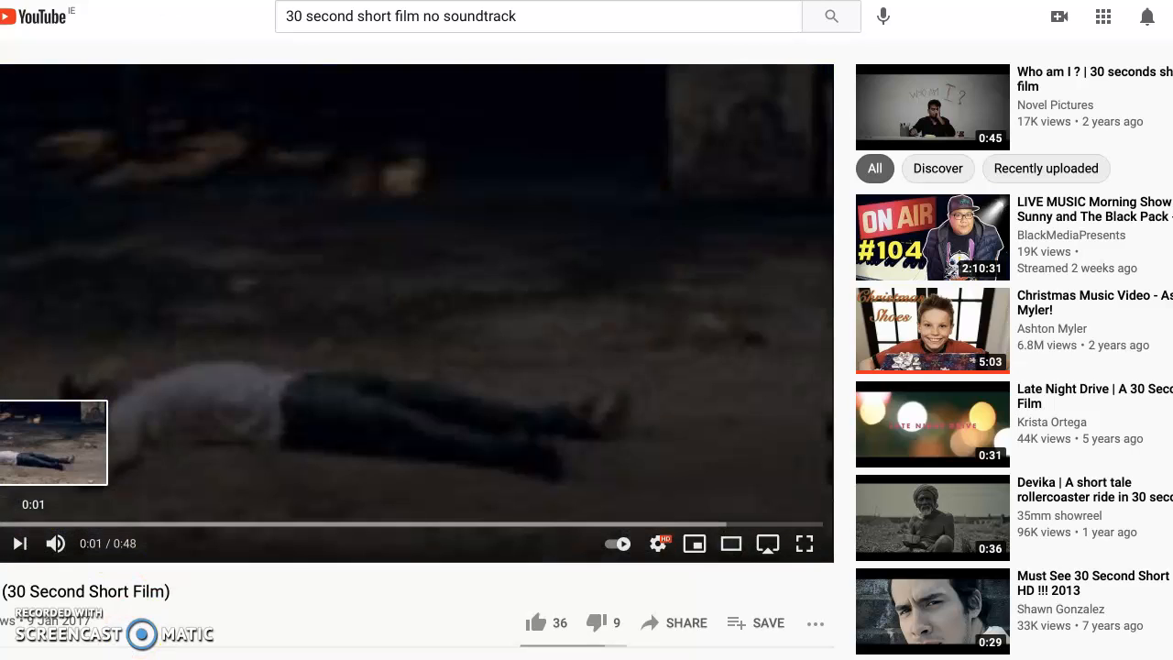
left_click_drag(1, 524, 1, 524)
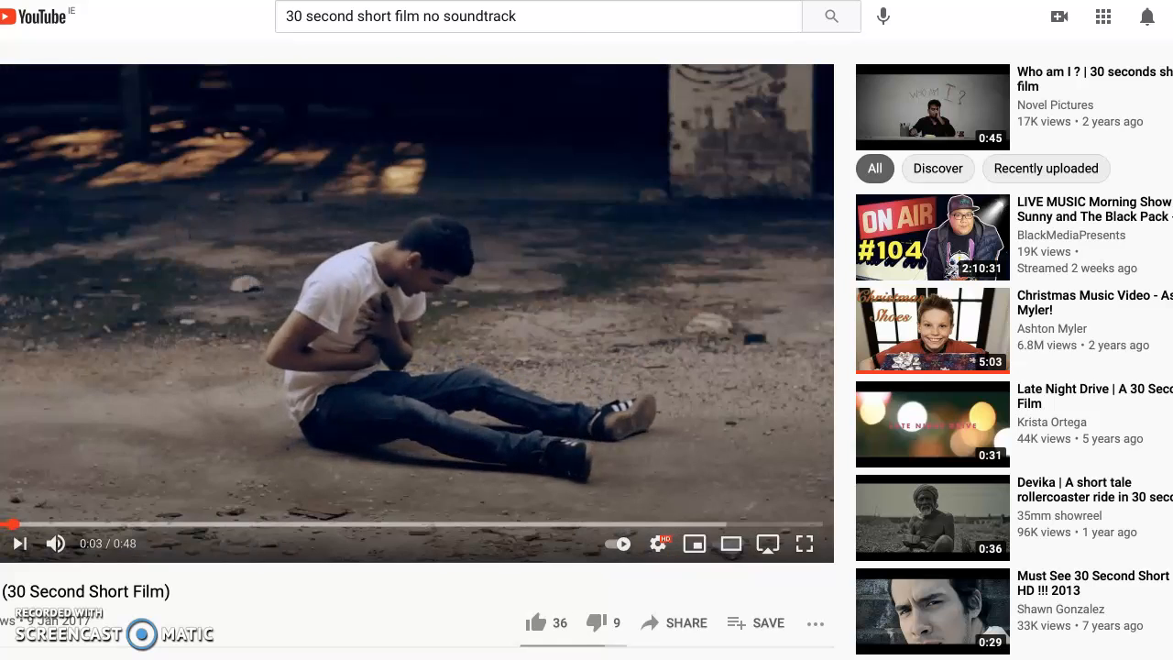
left_click(56, 543)
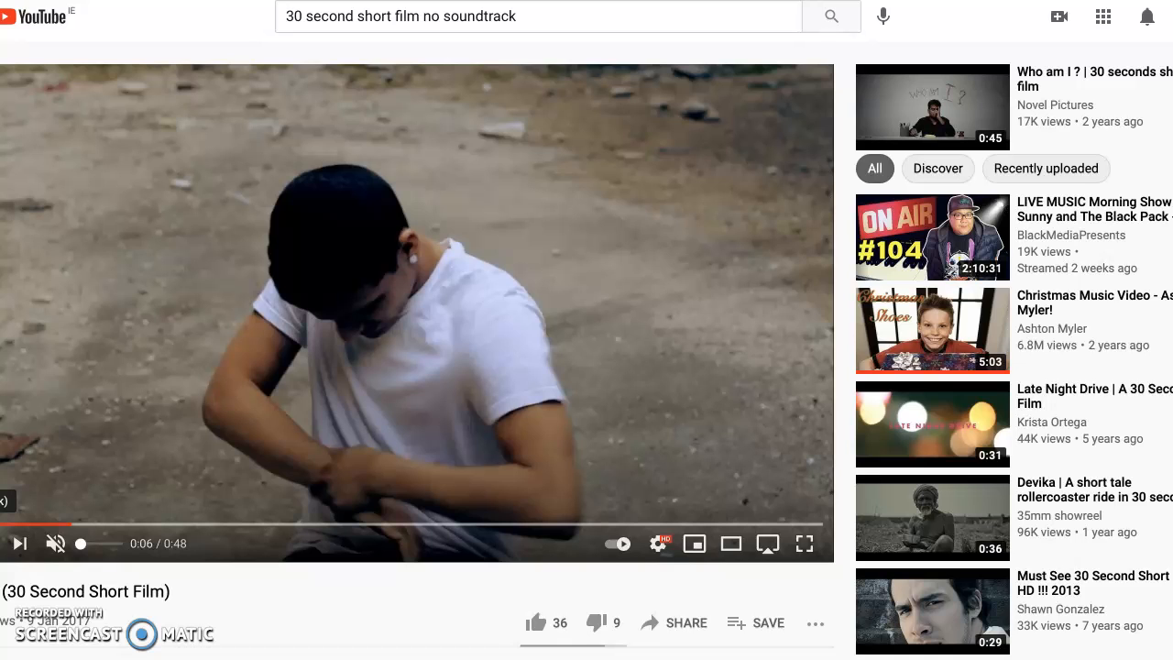
Rewind the muted film to its beginning and switch back to the Soundtrap project
left_click_drag(71, 525, 0, 526)
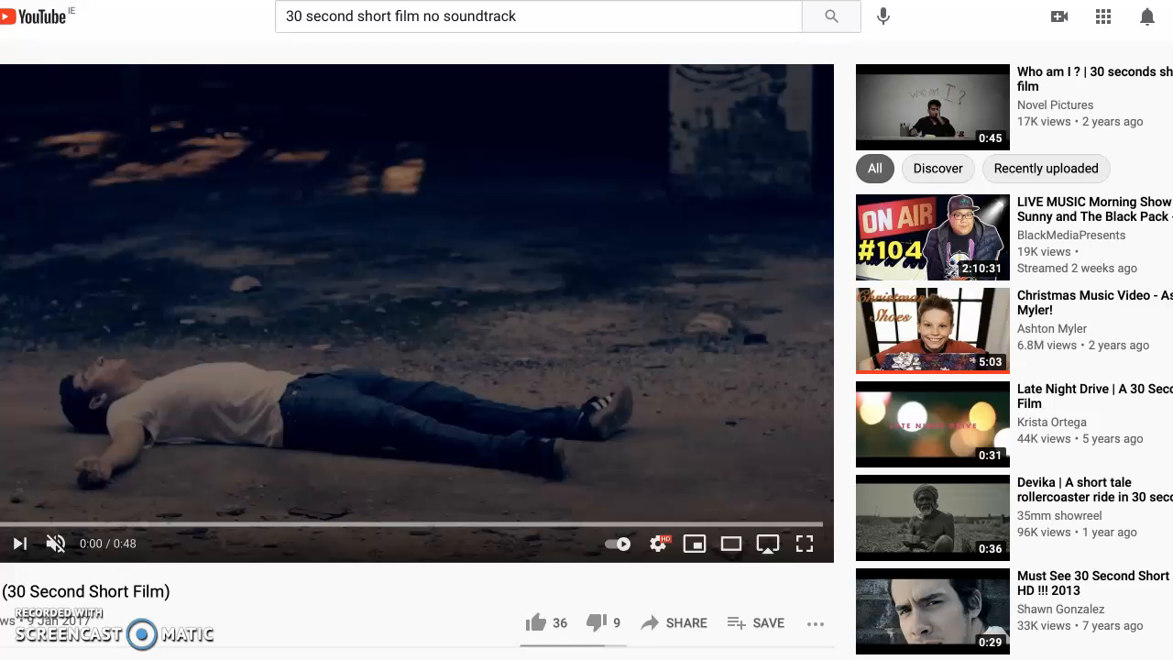
left_click(8, 466)
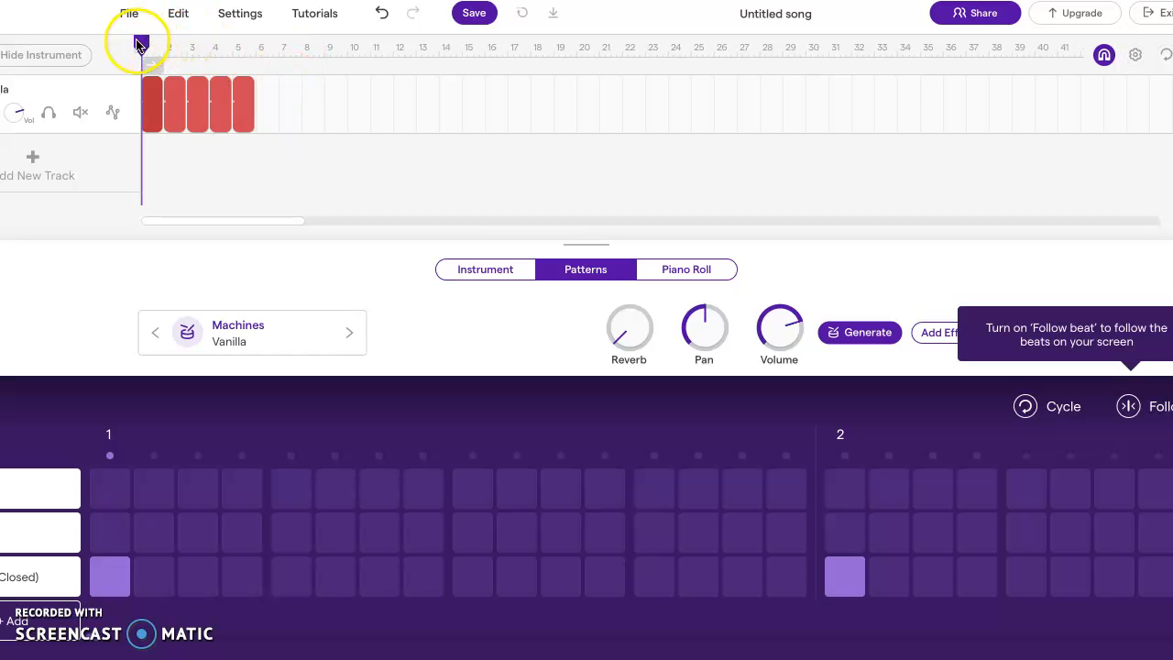
Move the playhead to bar 7 and add a new piano and keyboards track with the Grand Piano
left_click_drag(141, 41, 279, 44)
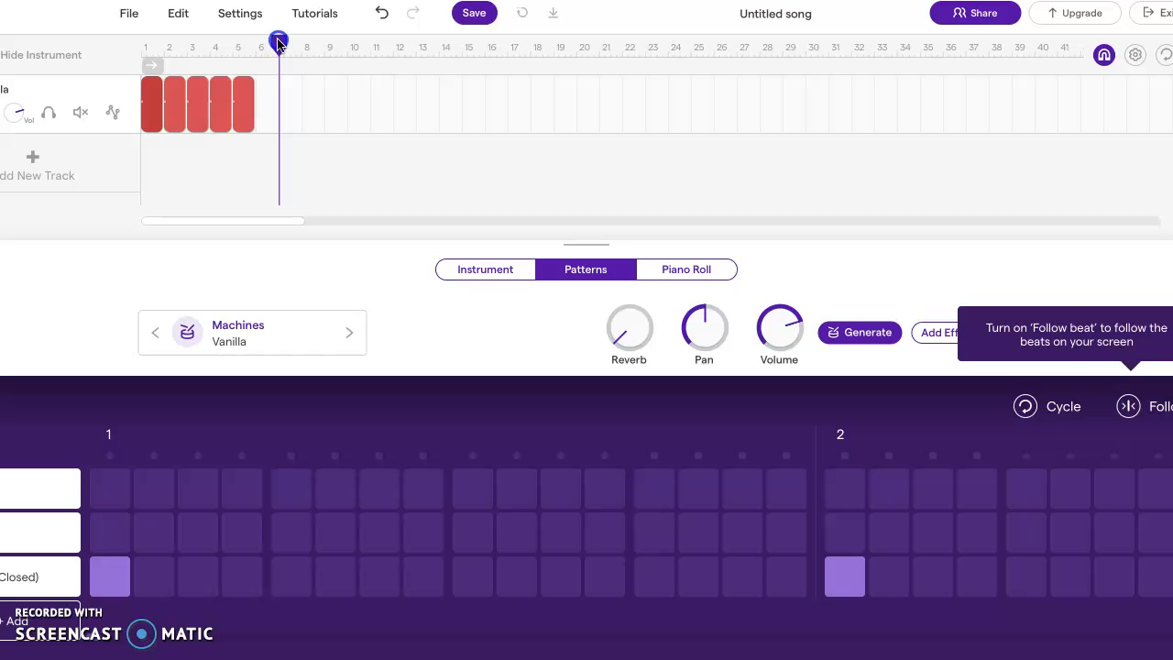
left_click(98, 164)
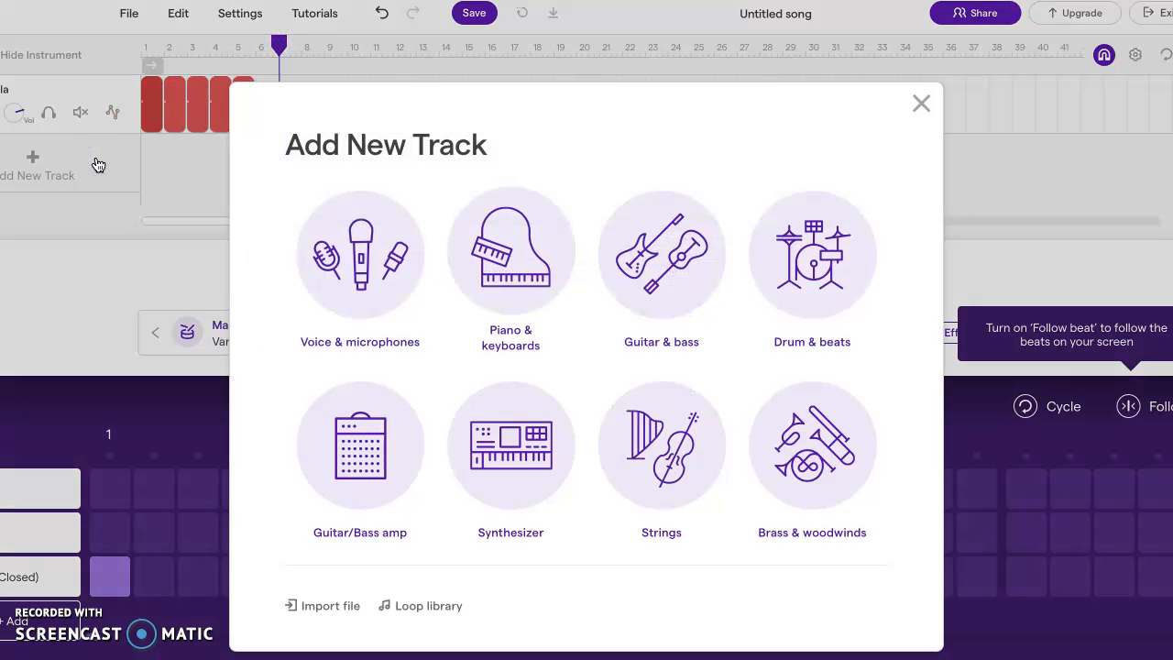
left_click(510, 254)
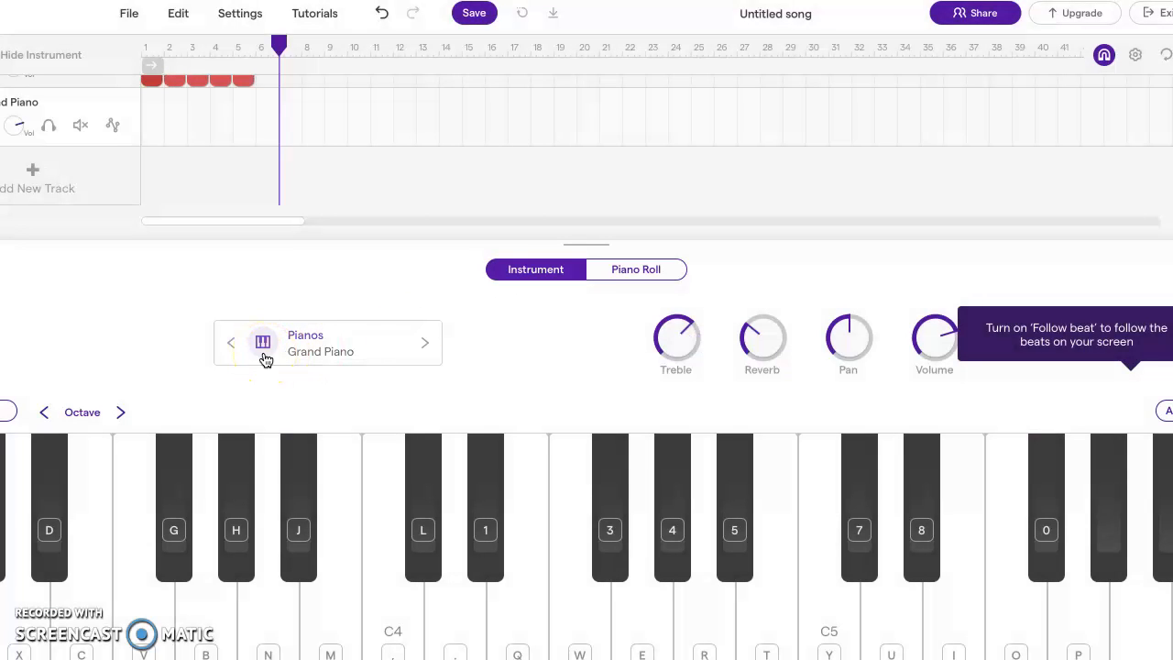
Audition single Grand Piano notes across the on-screen keyboard, from C4 up through C5 and D# to G
left_click(393, 637)
left_click(394, 626)
left_click(401, 600)
left_click(758, 581)
left_click(822, 613)
left_click(821, 612)
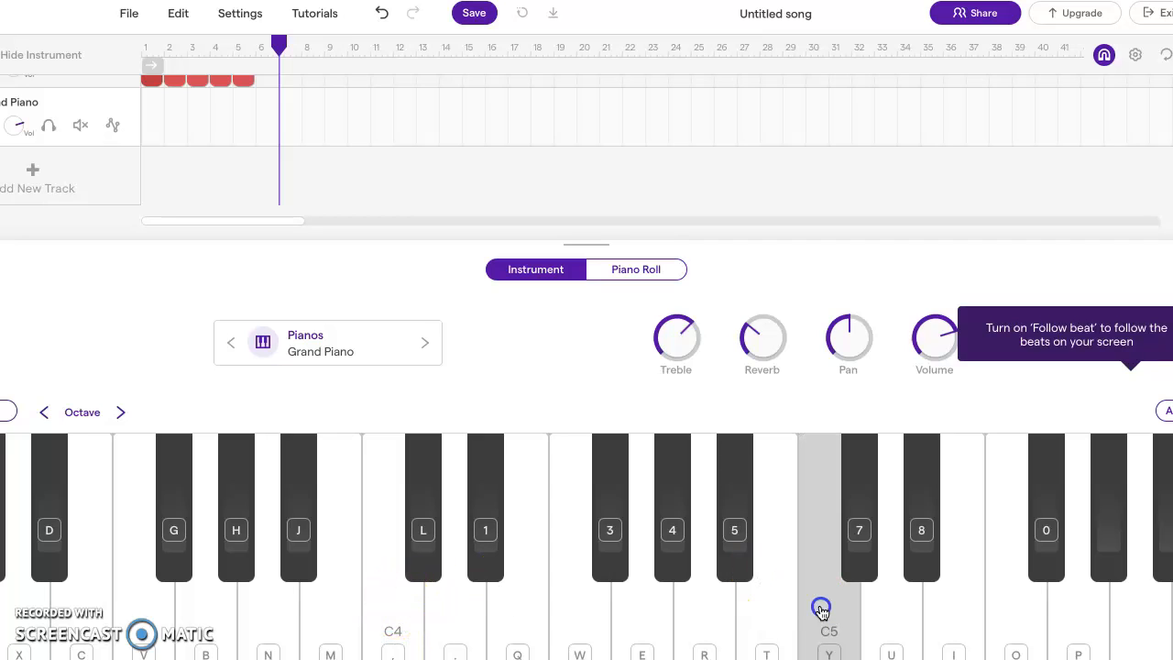
left_click(924, 529)
left_click(1090, 575)
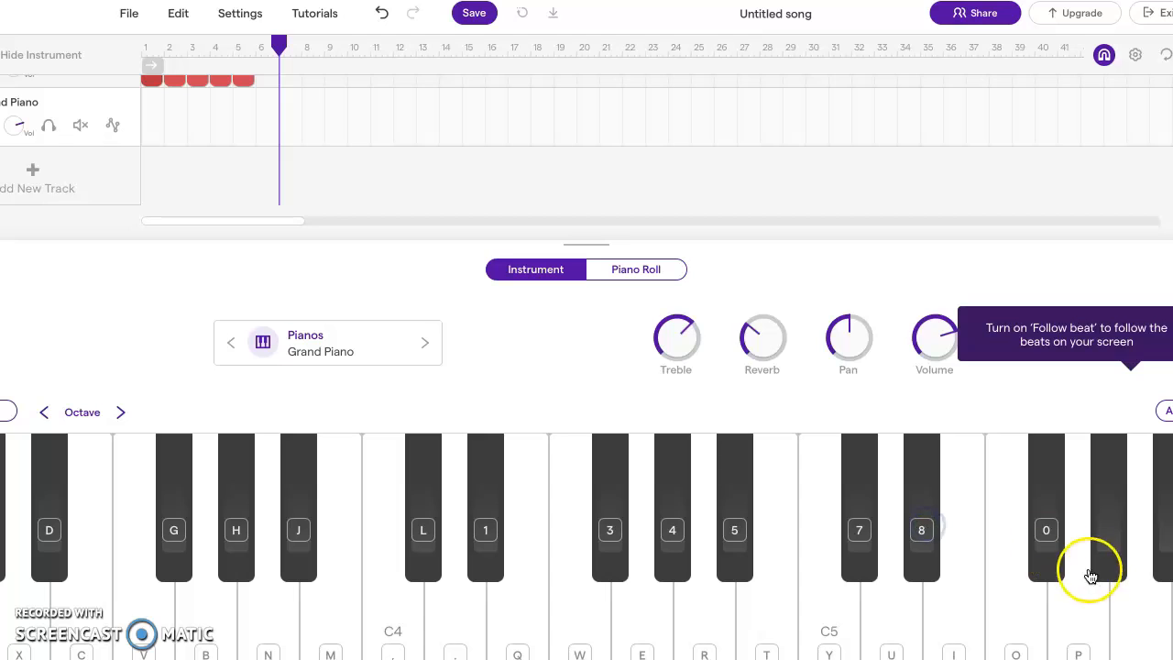
left_click(1079, 605)
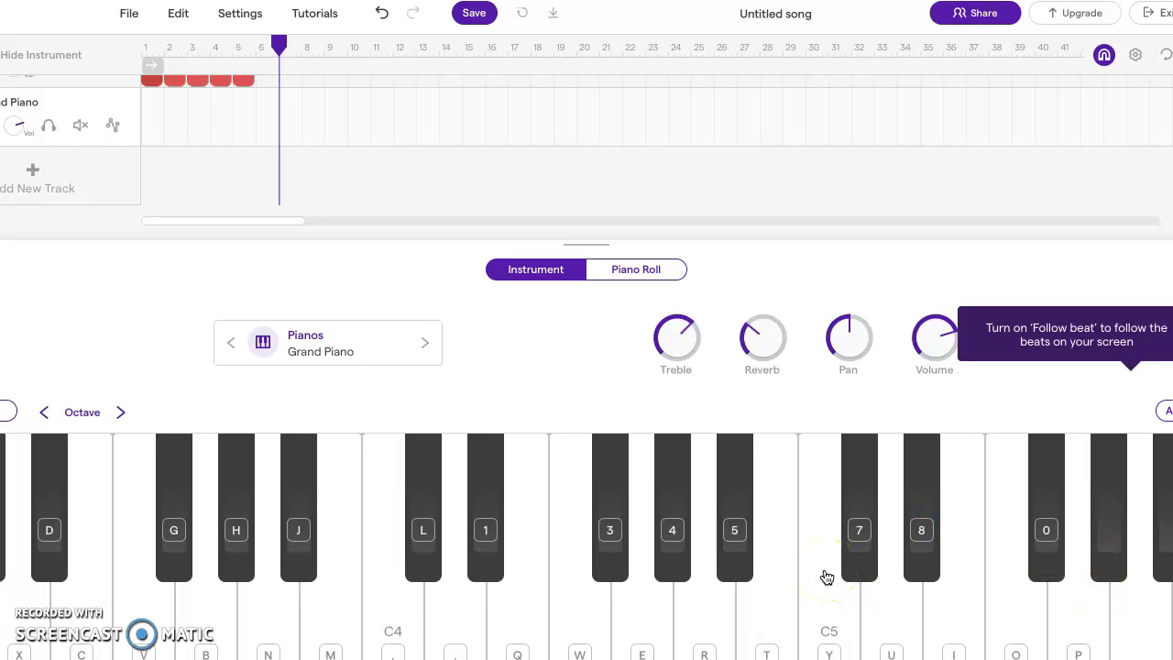
Sound the notes between C5 and G one by one to pick out C5, D# and G
left_click(827, 602)
left_click(888, 602)
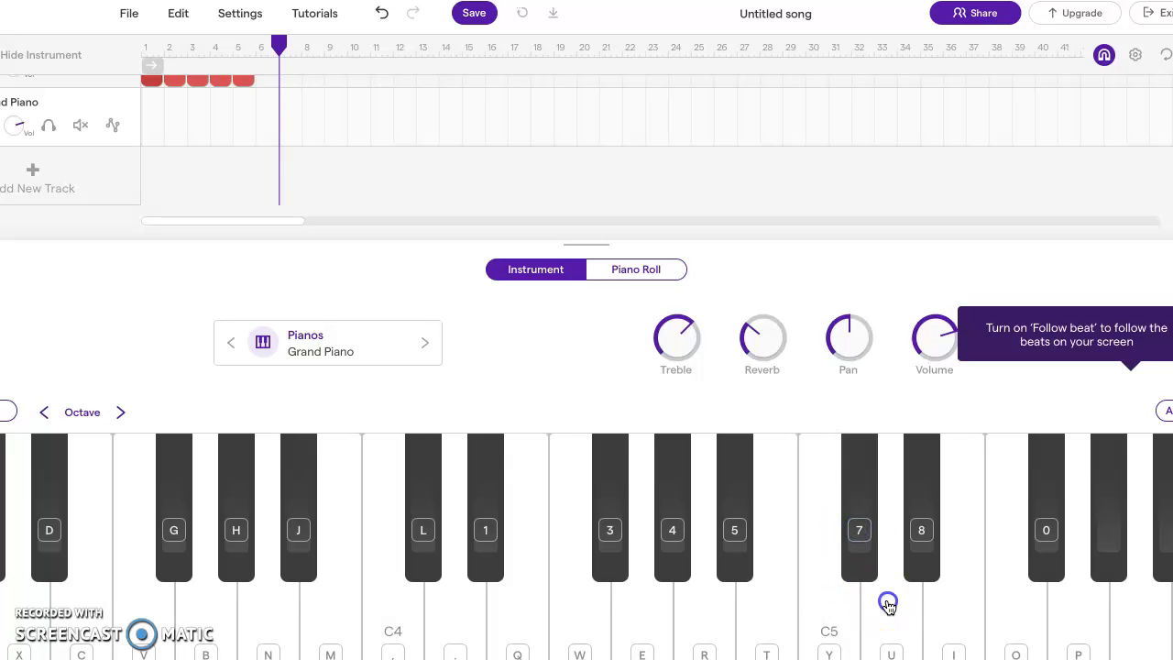
left_click(912, 541)
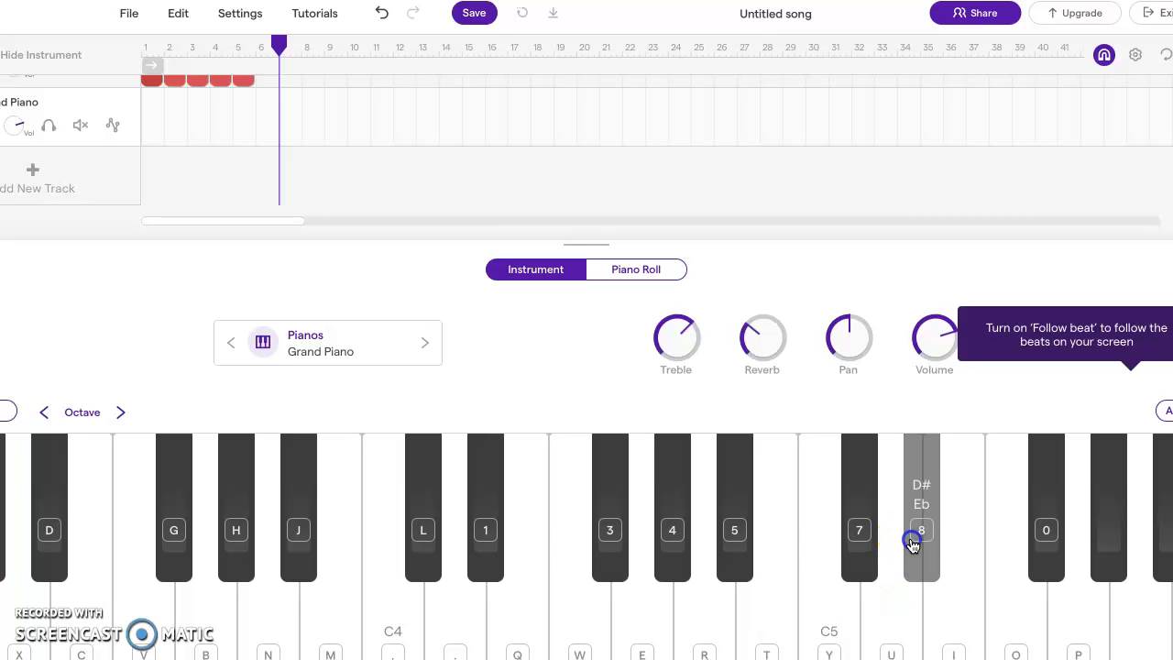
left_click(913, 544)
left_click(1045, 537)
left_click(1062, 557)
left_click(1075, 598)
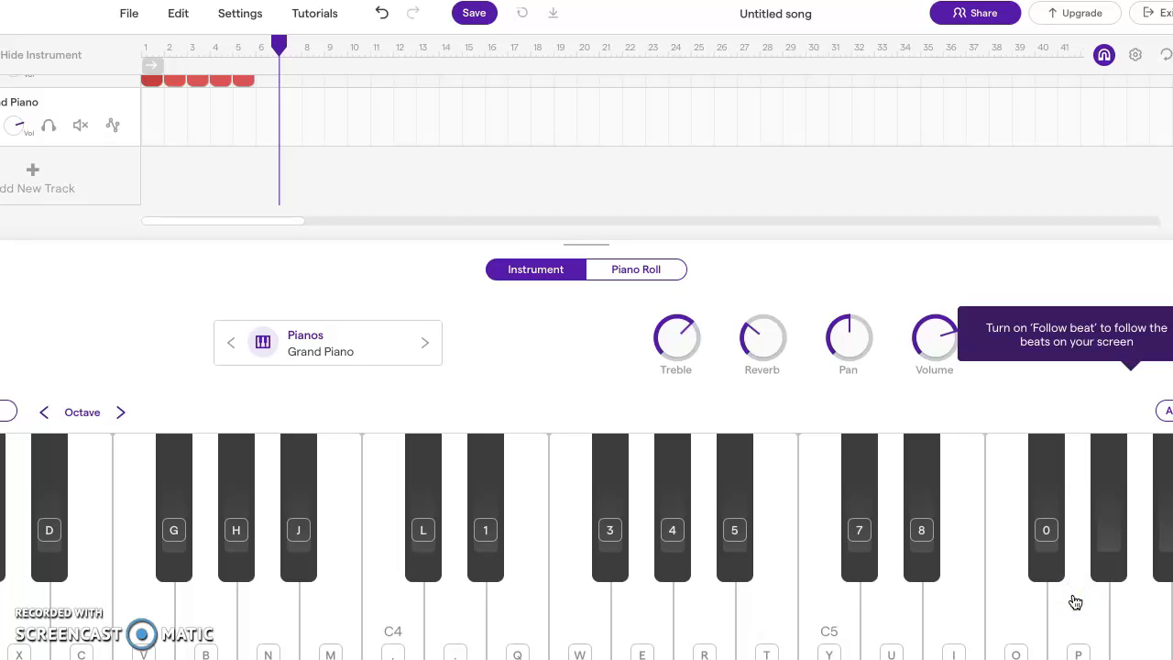
Practise C5, D# and G repeatedly on the Grand Piano, adding the notes one after another into a held chord
key("y")
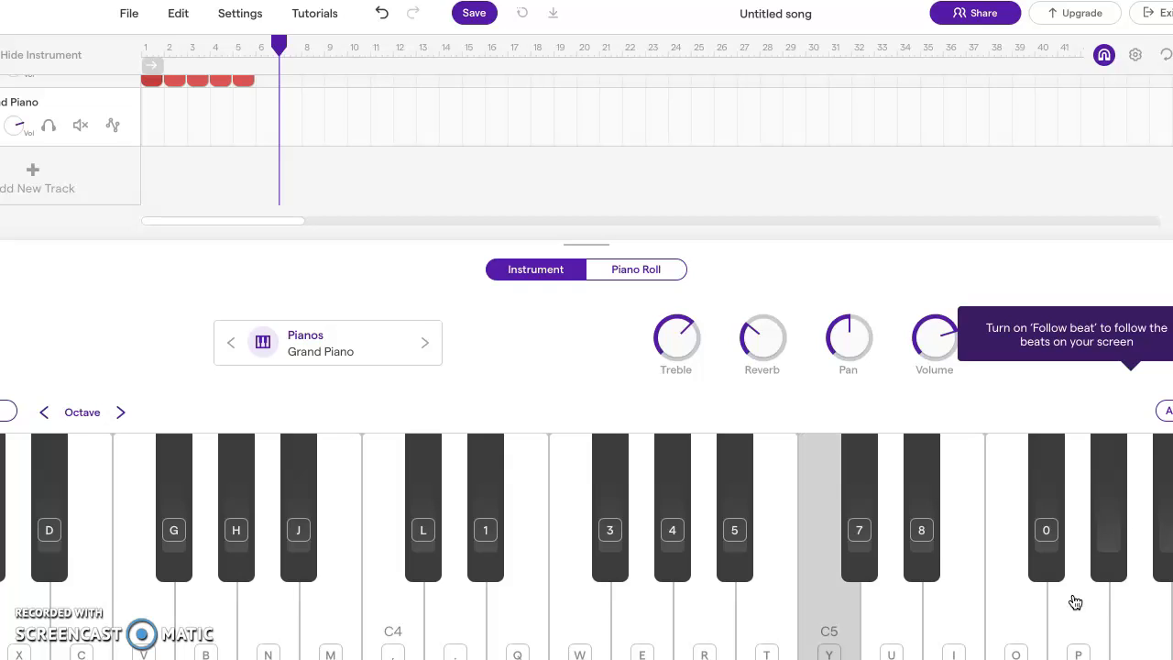
key("8")
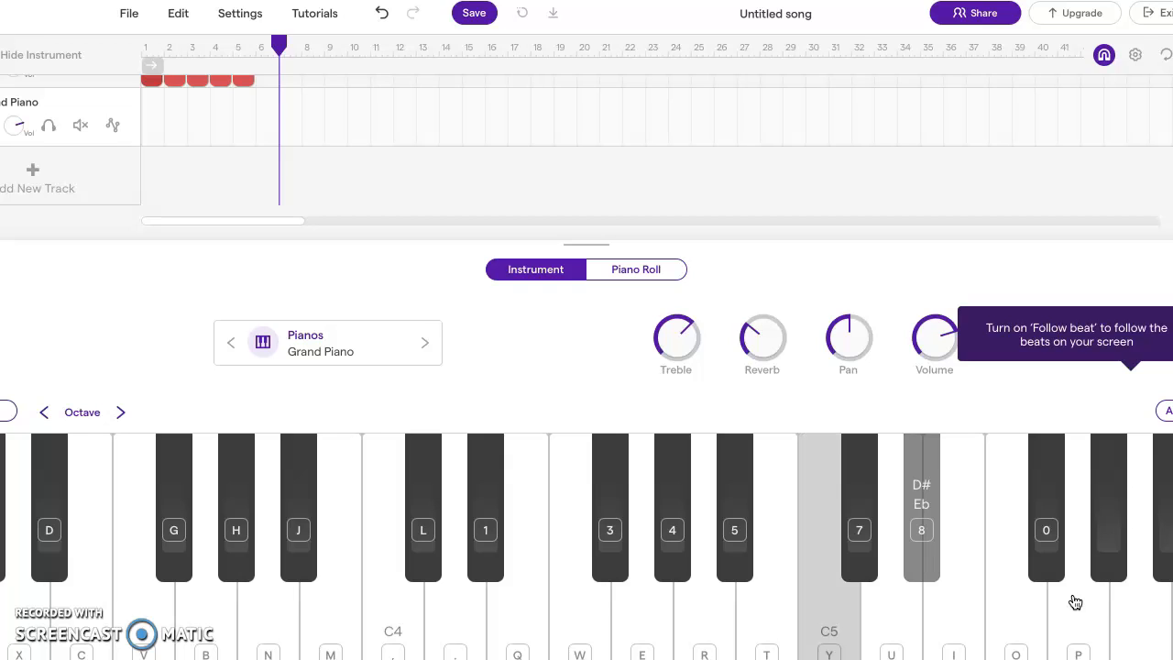
key("p")
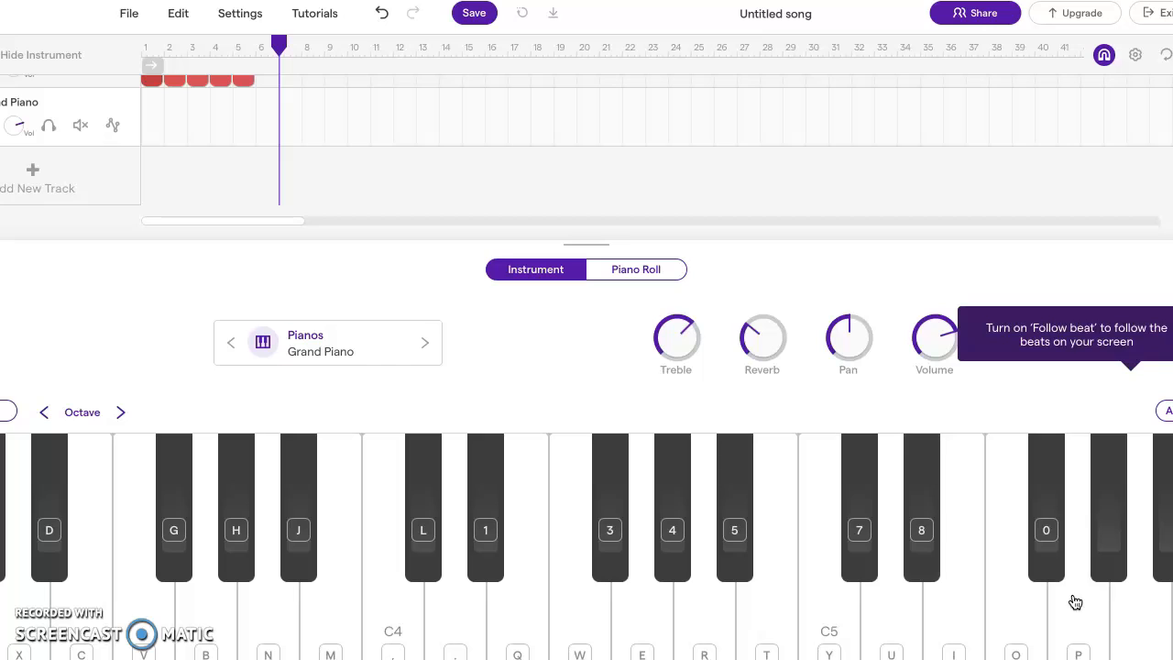
key("y")
key("8")
key("p")
key("y")
key("8")
key("p")
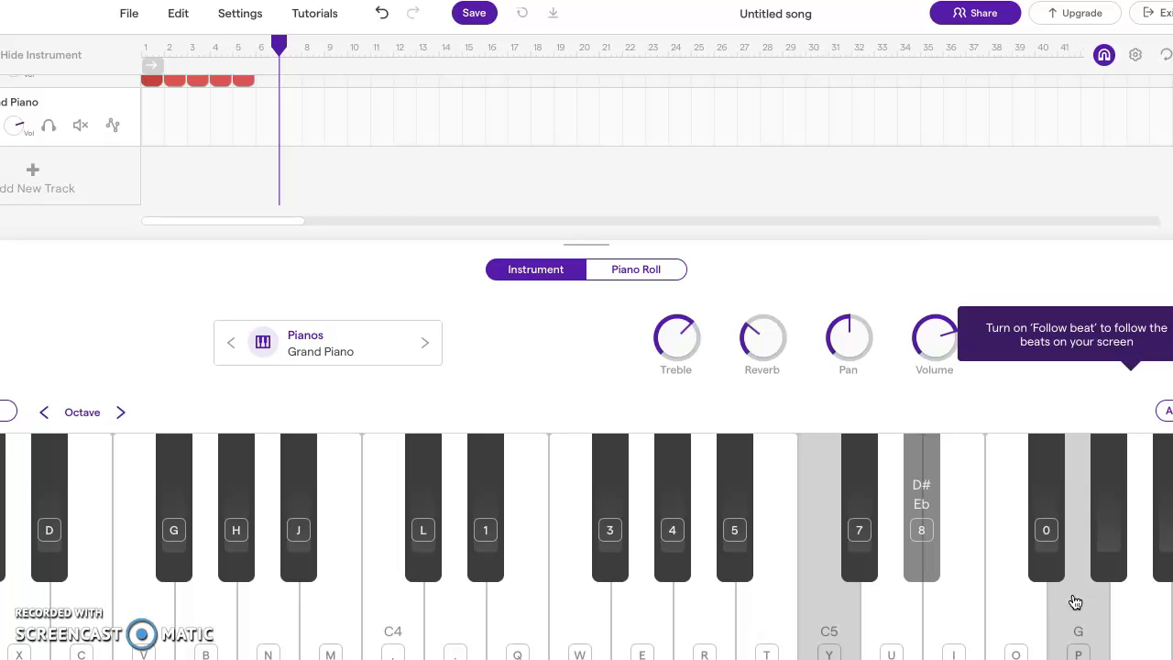
key("y")
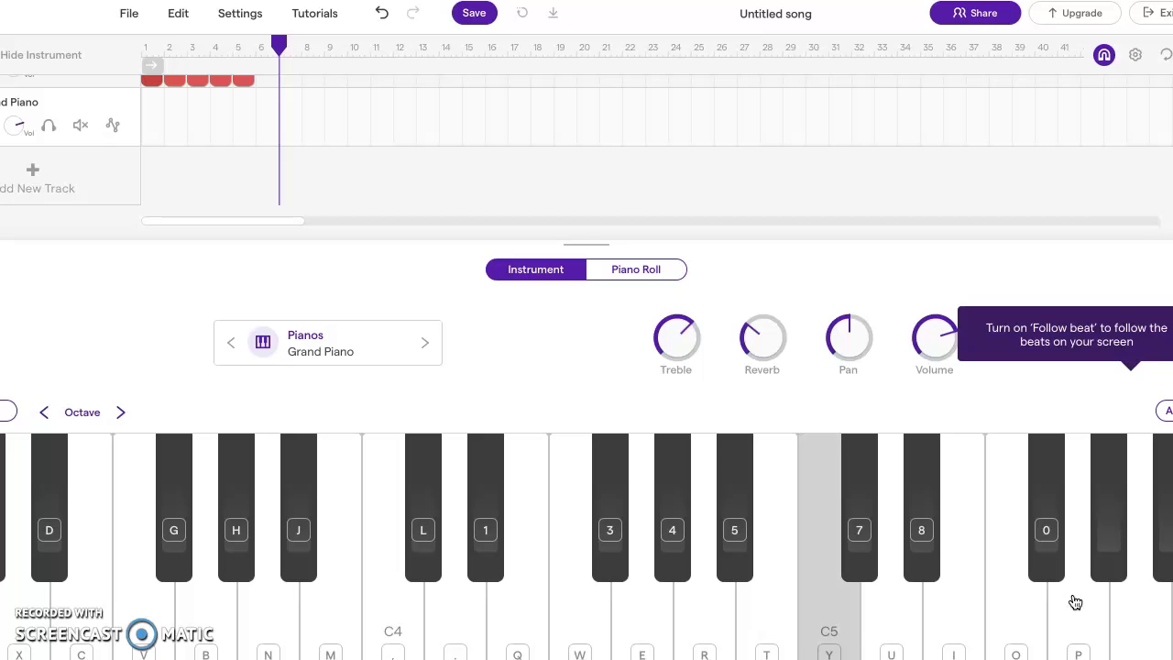
key("8")
key("p")
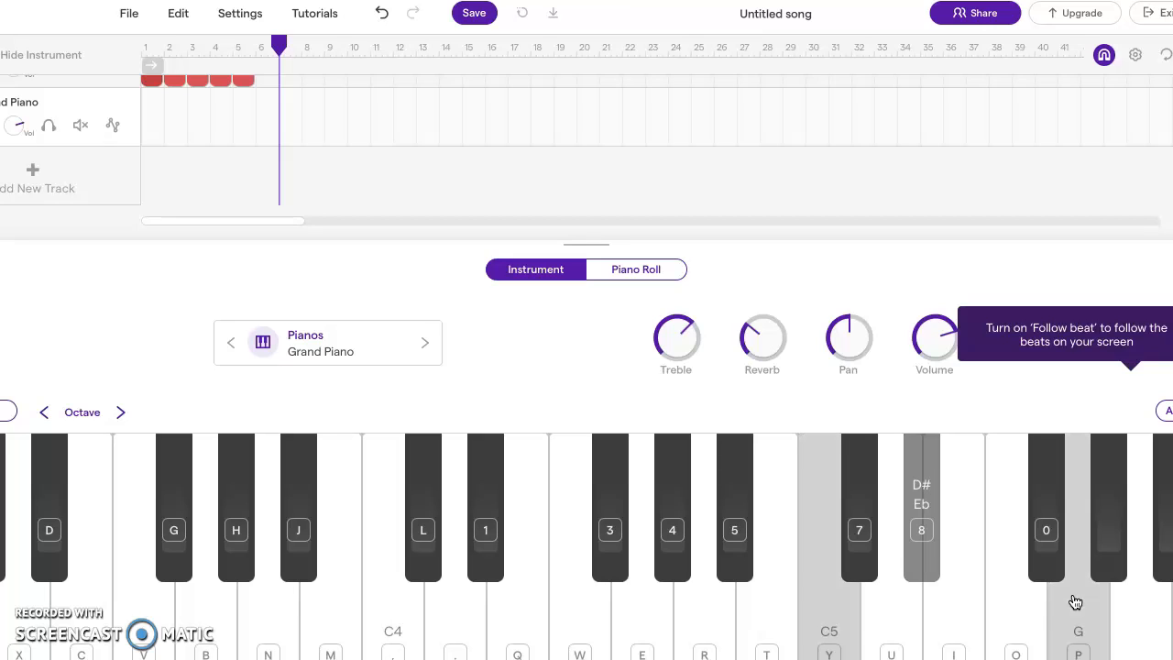
key("y")
key("8")
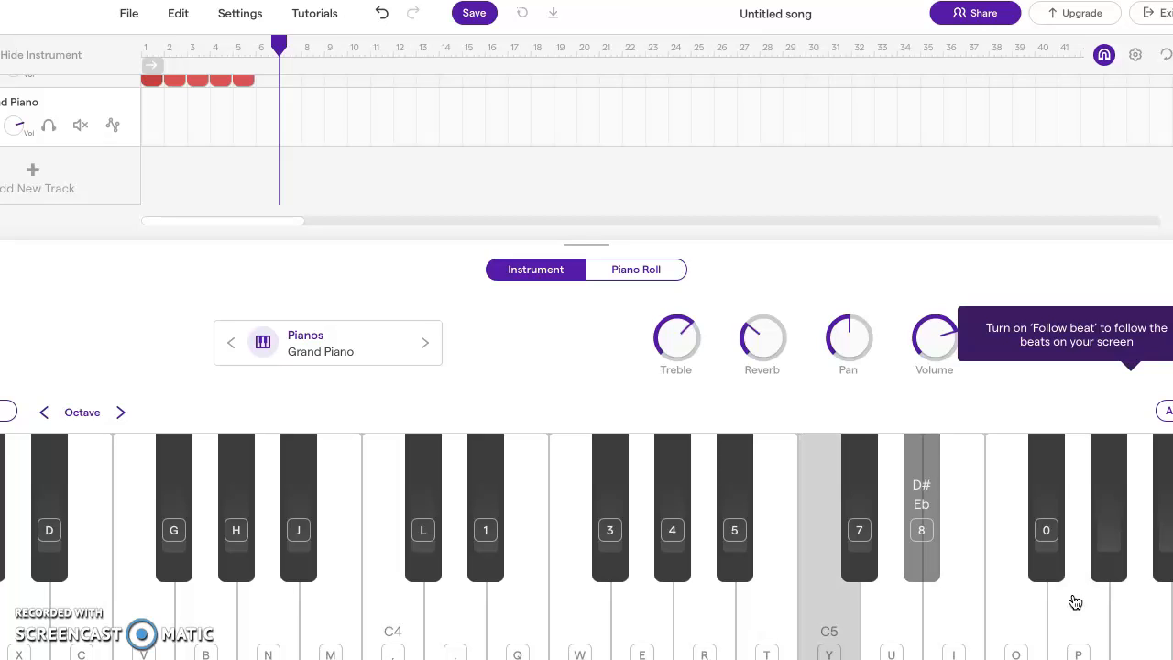
key("p")
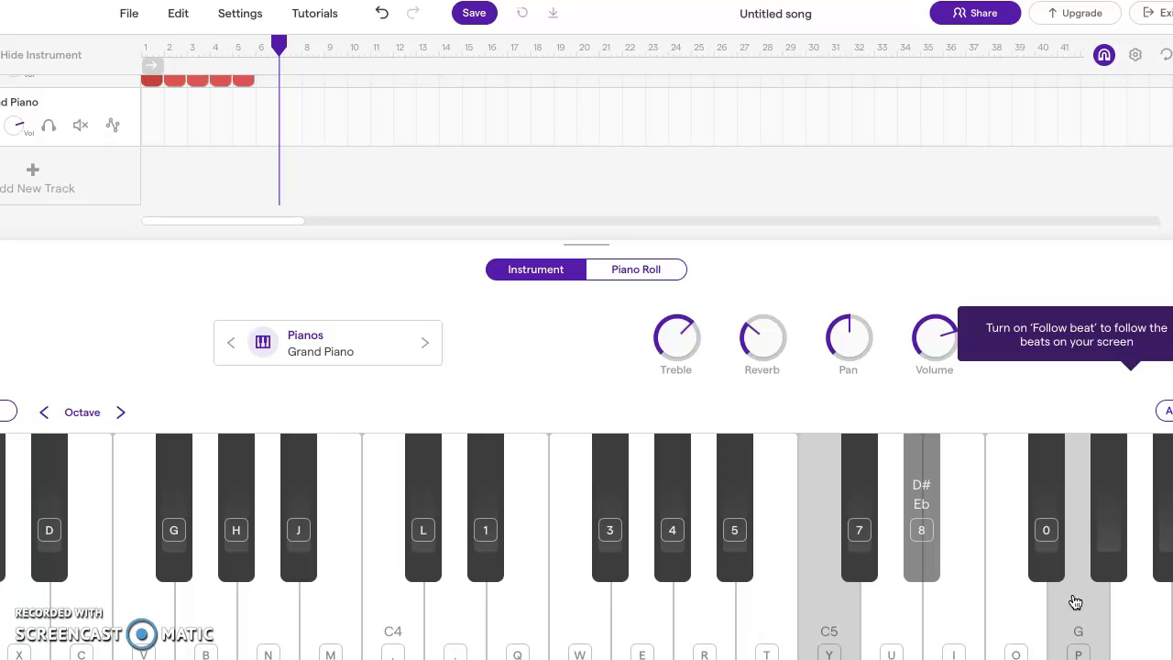
key("y")
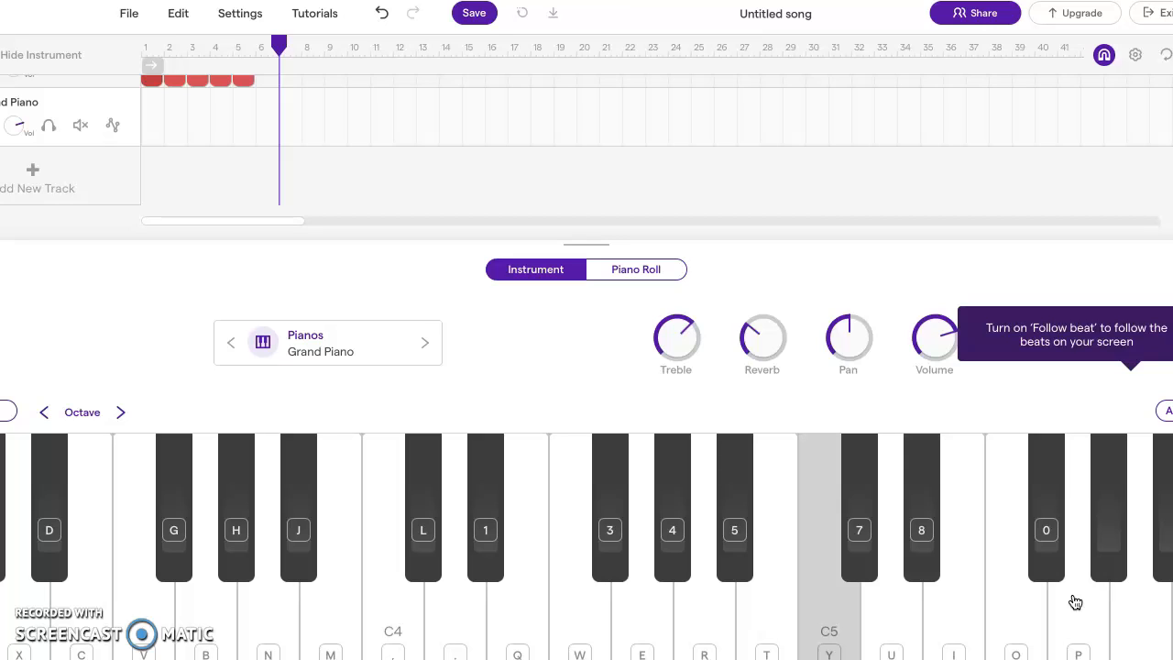
key("8")
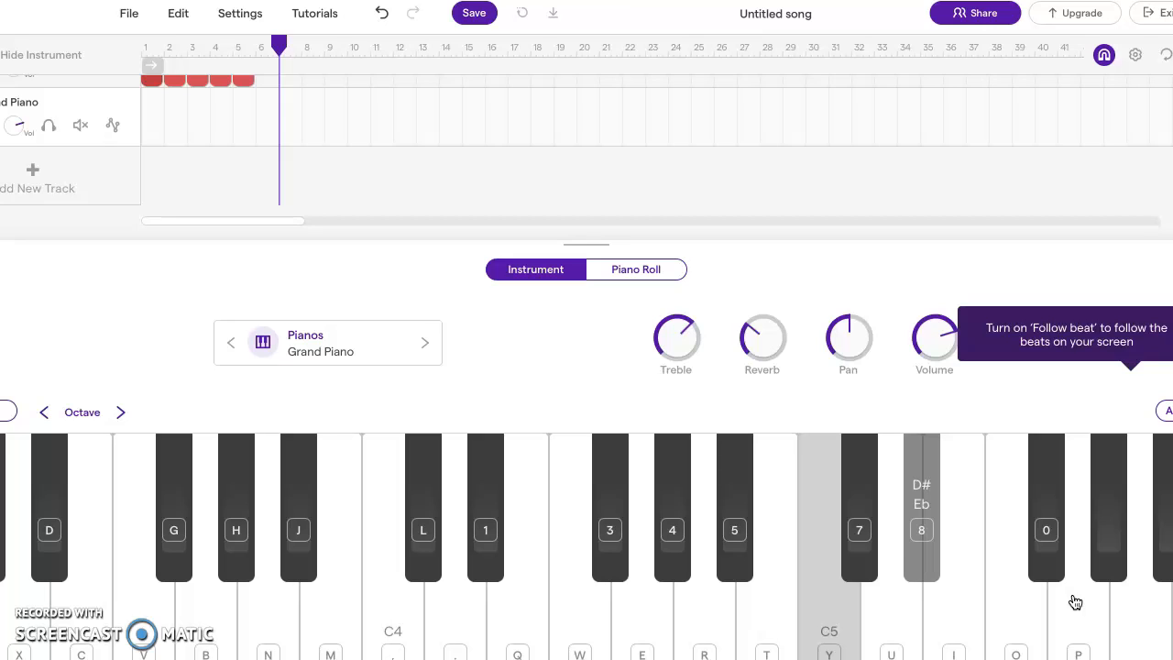
key("y")
key("8")
key("p")
key("y")
key("8")
key("p")
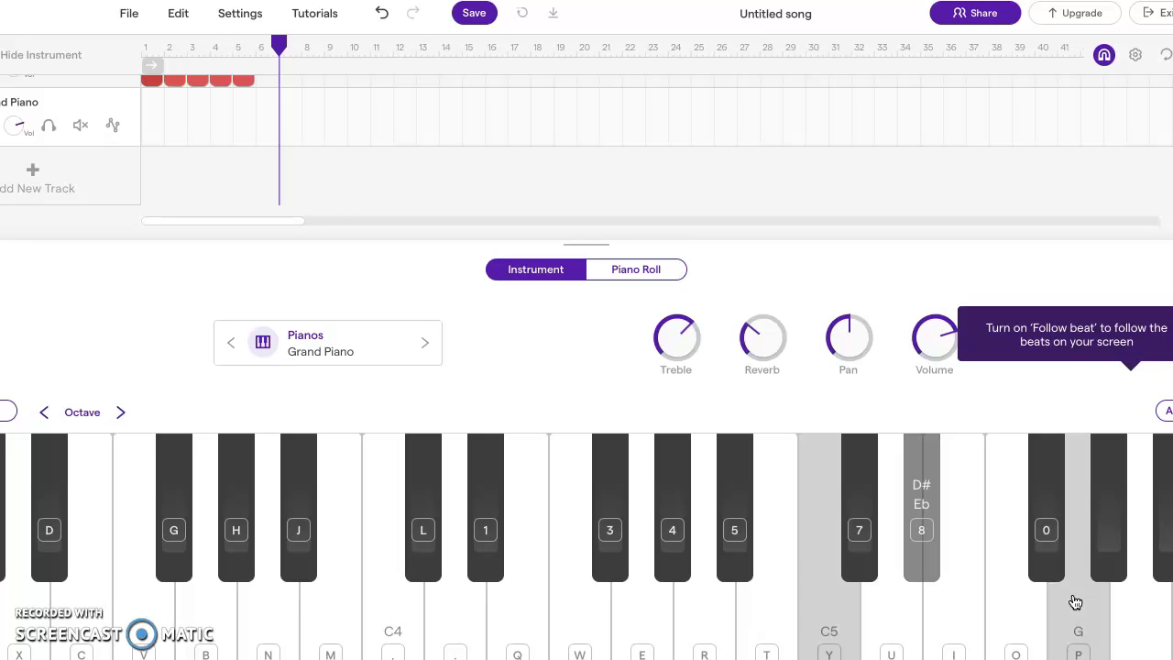
key("y")
key("8")
key("p")
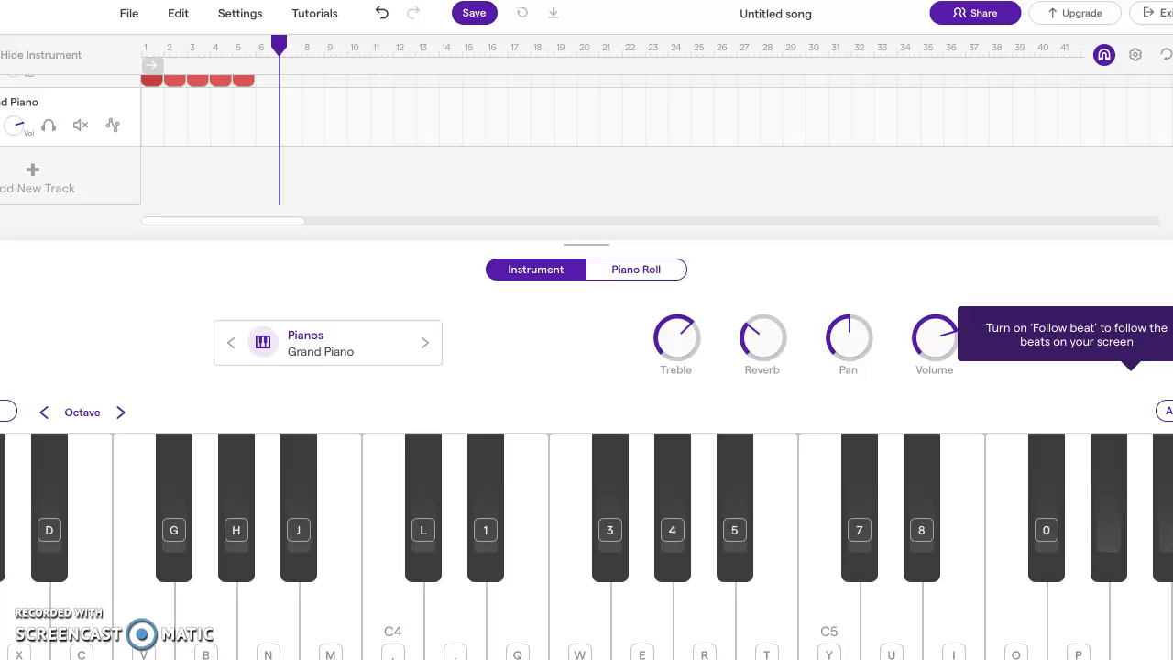
key("r")
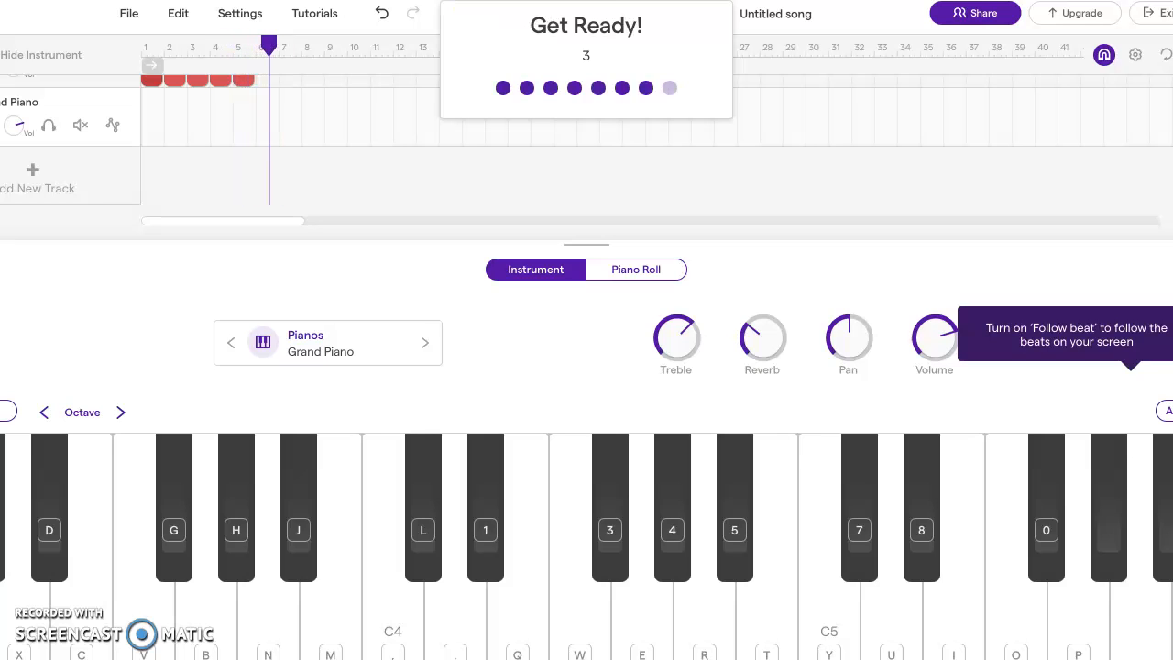
key("space")
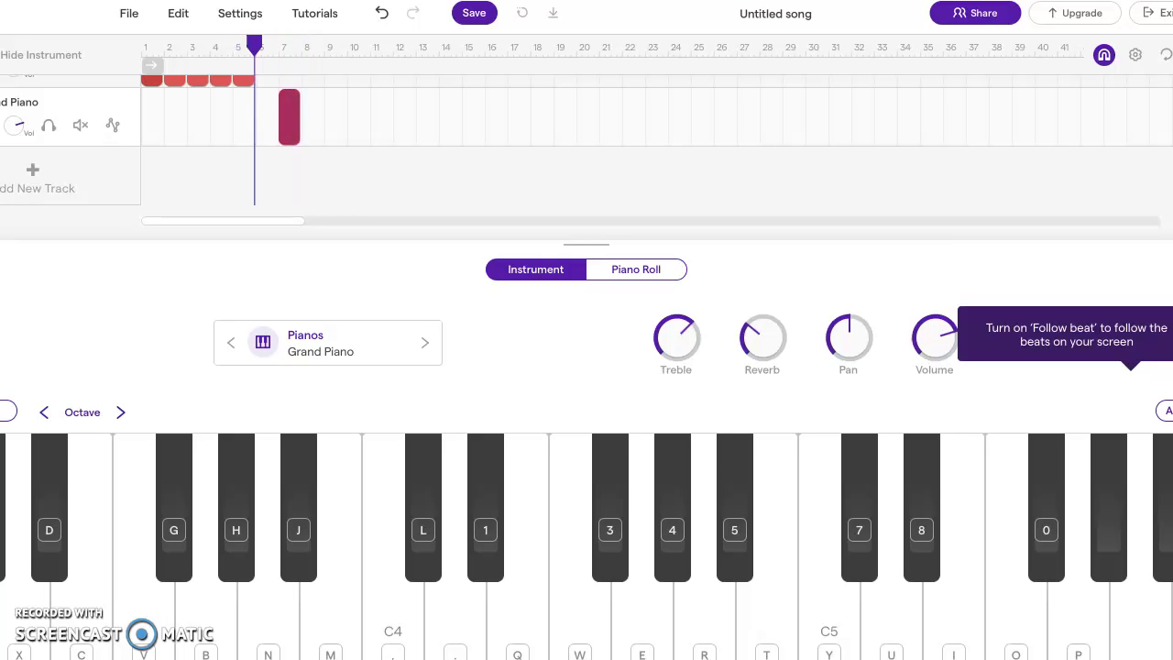
left_click(287, 116)
key("Delete")
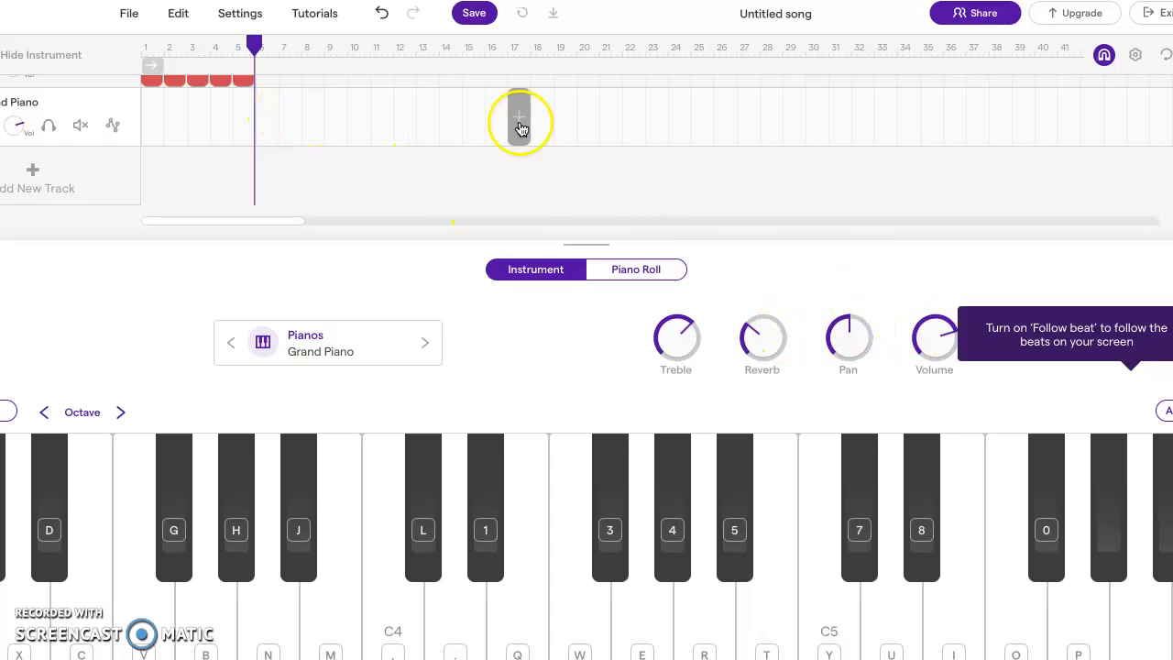
left_click_drag(254, 43, 276, 48)
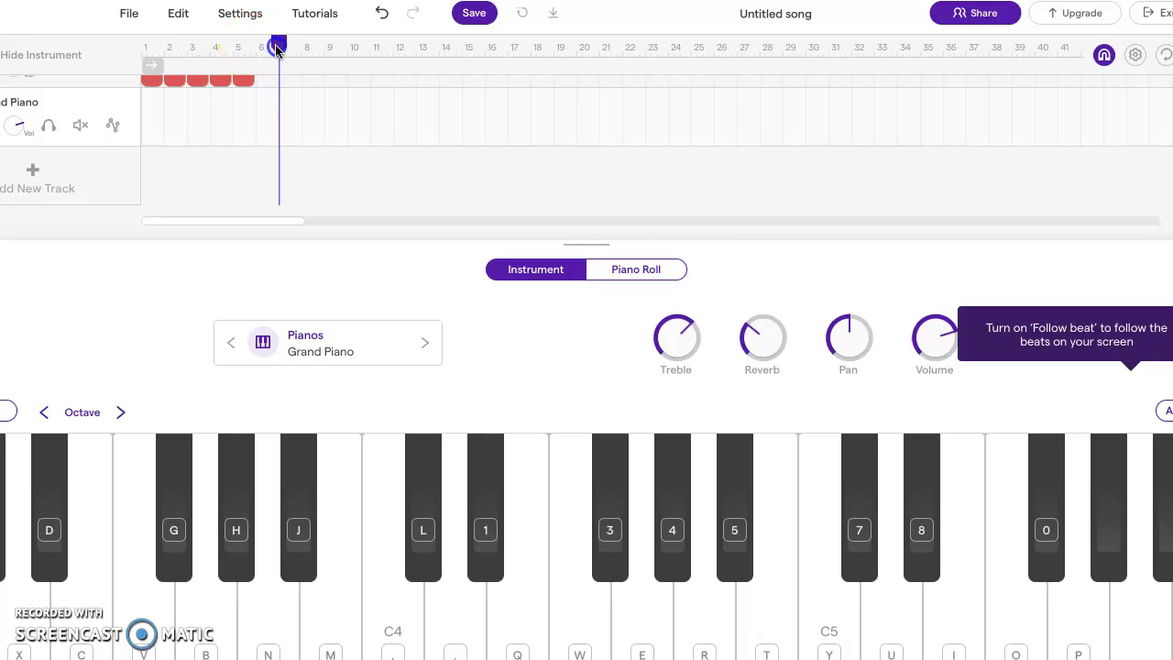
Set the recording count-in to 2 bars in the metronome options
left_click(586, 375)
left_click(762, 658)
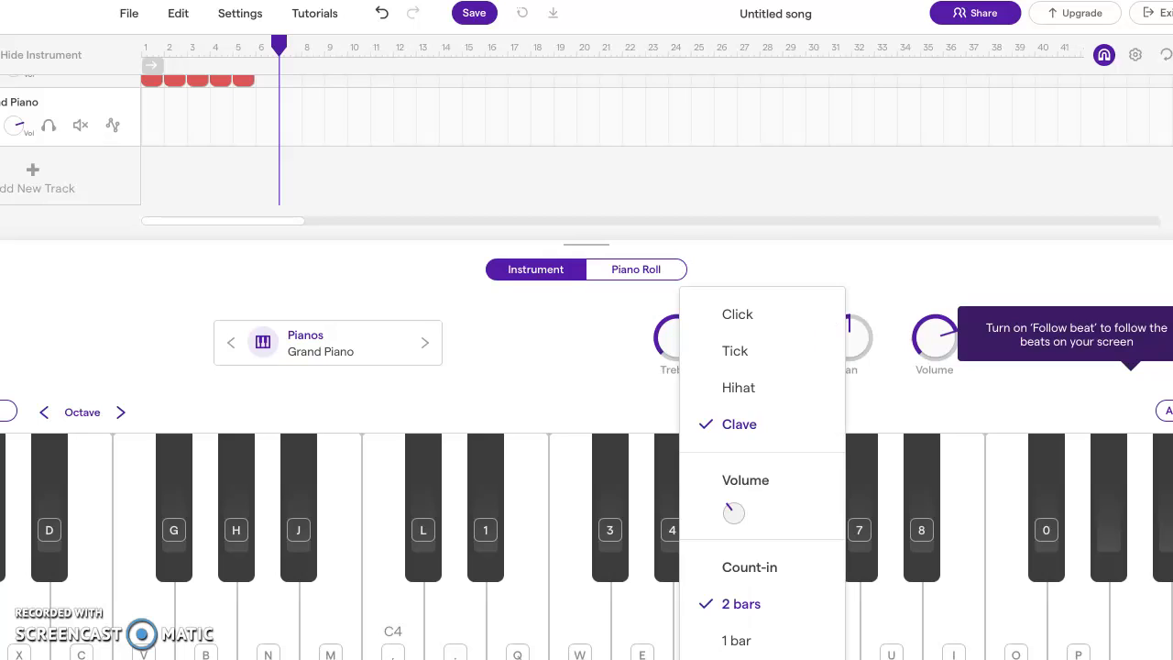
left_click(746, 606)
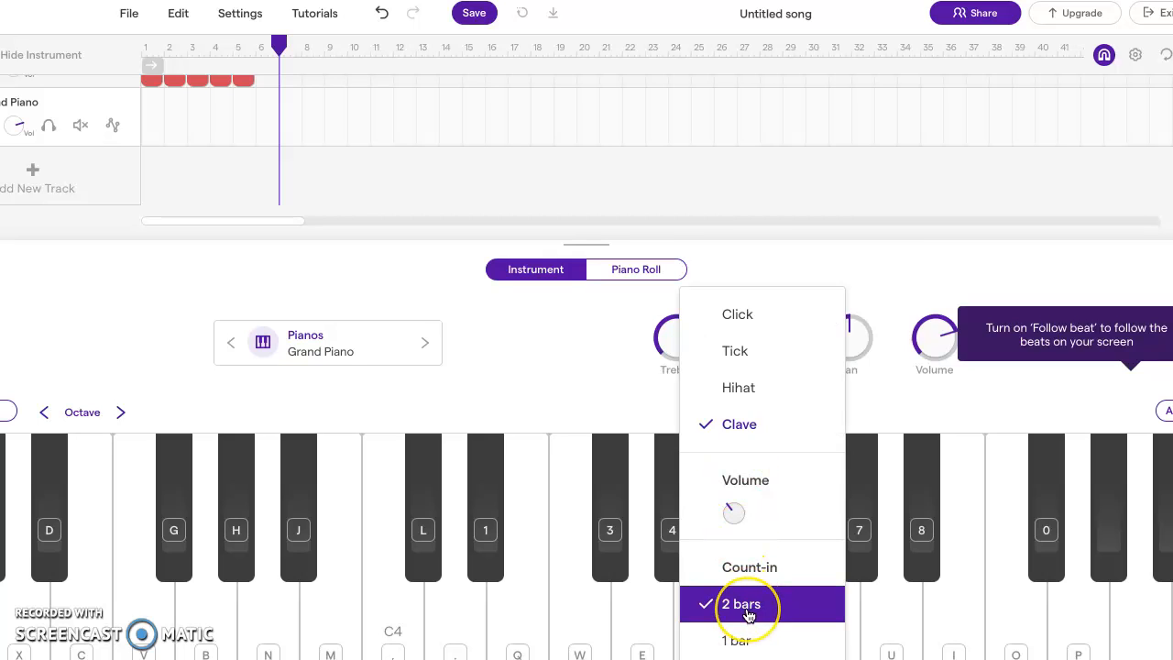
left_click(761, 658)
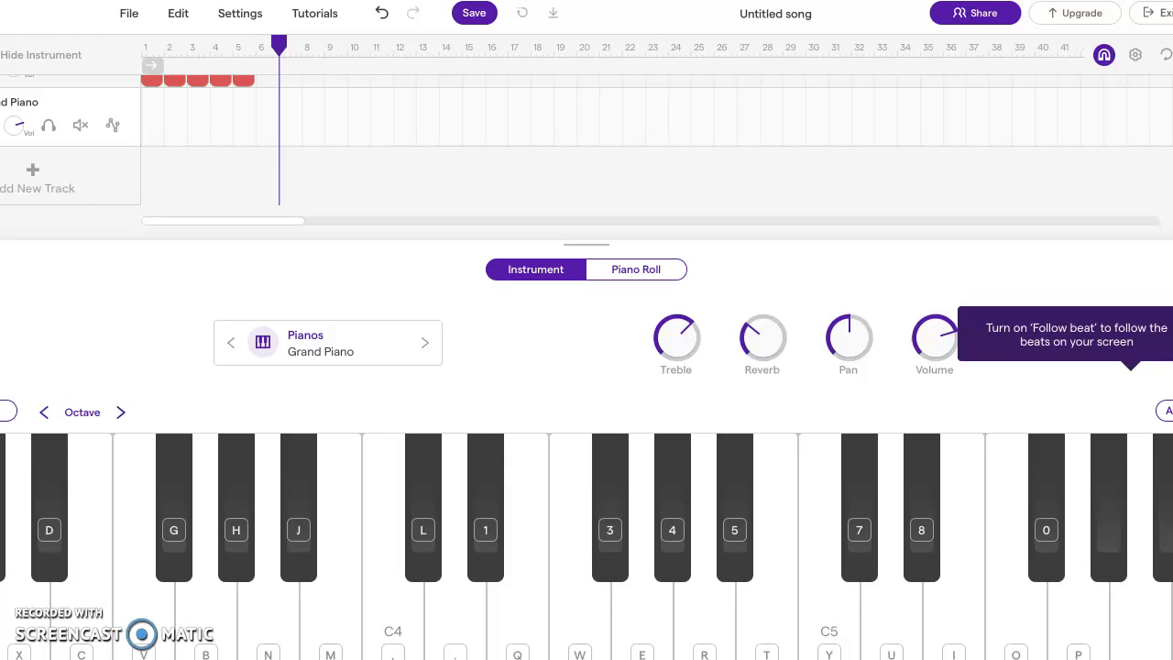
Rehearse the held C5, D# and G chord on the Grand Piano before recording
key("y")
key("8")
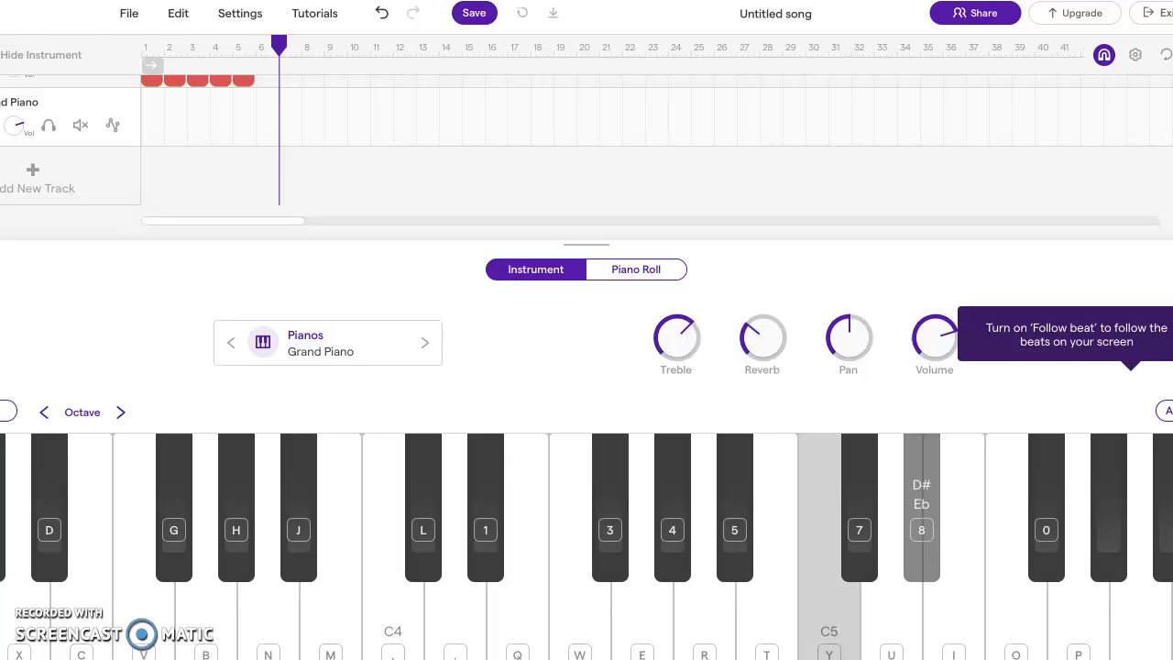
key("p")
key("8")
key("p")
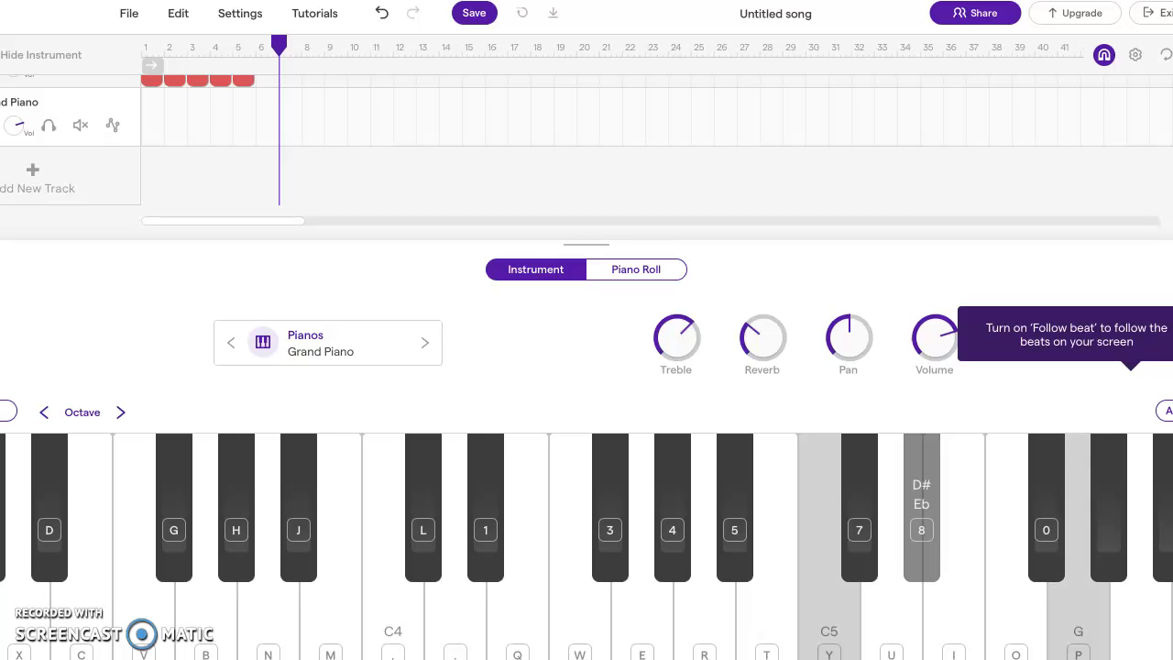
Record the held C5, D# and G chord on the Grand Piano track from bar 7, adding the notes one after another
key("r")
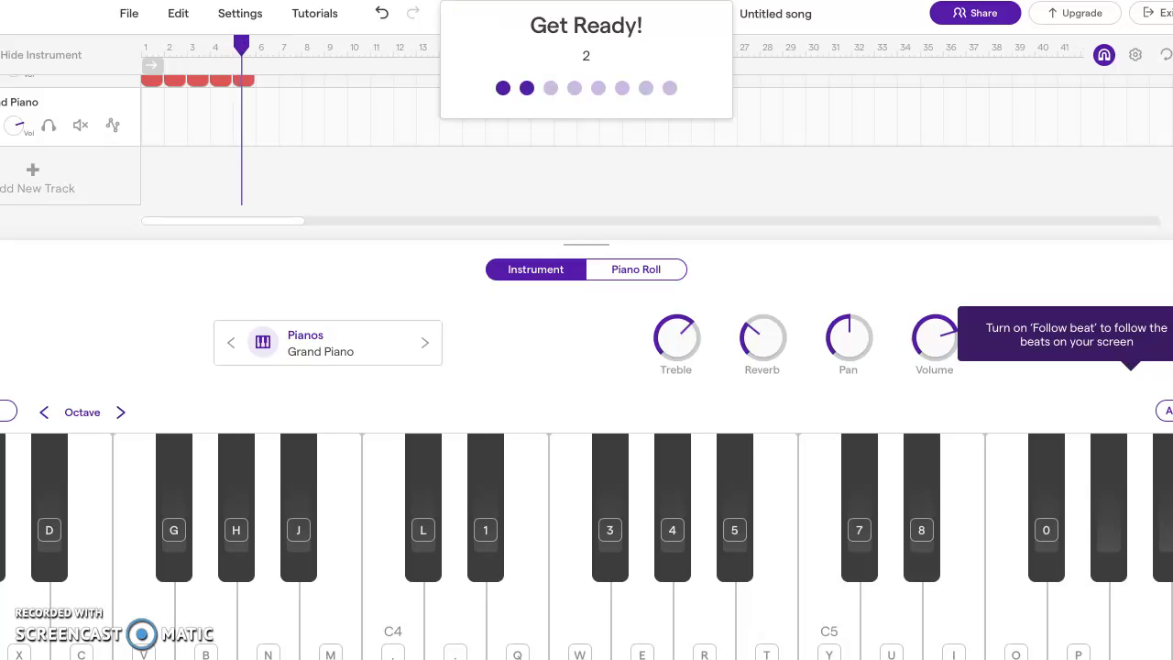
key("y")
key("8")
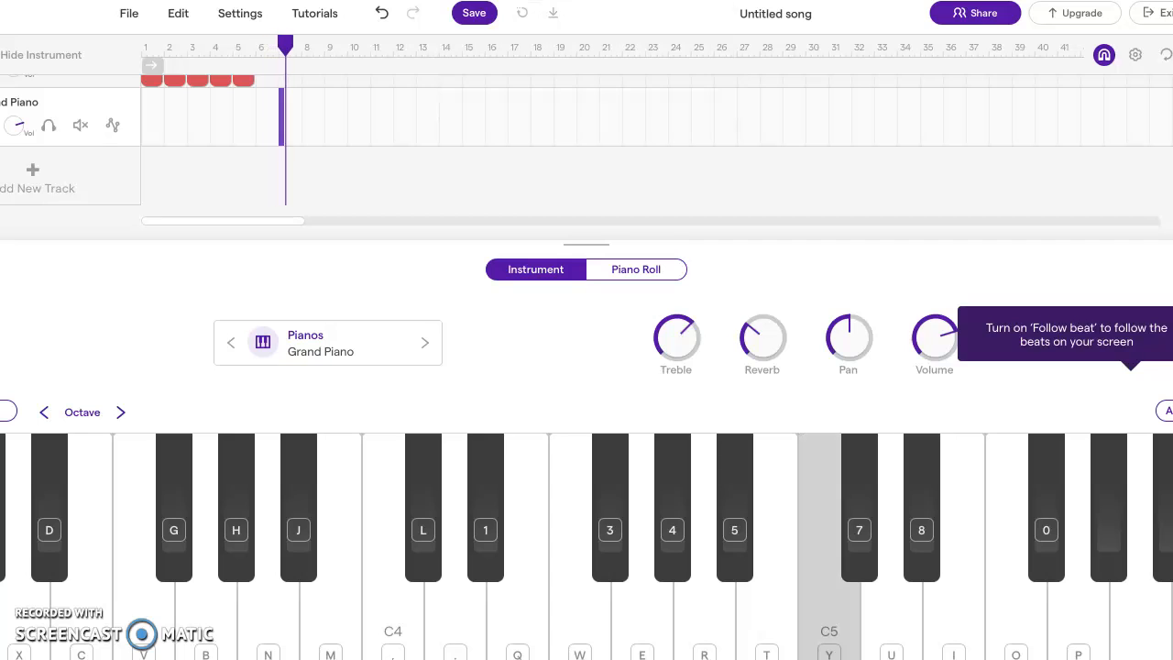
key("p")
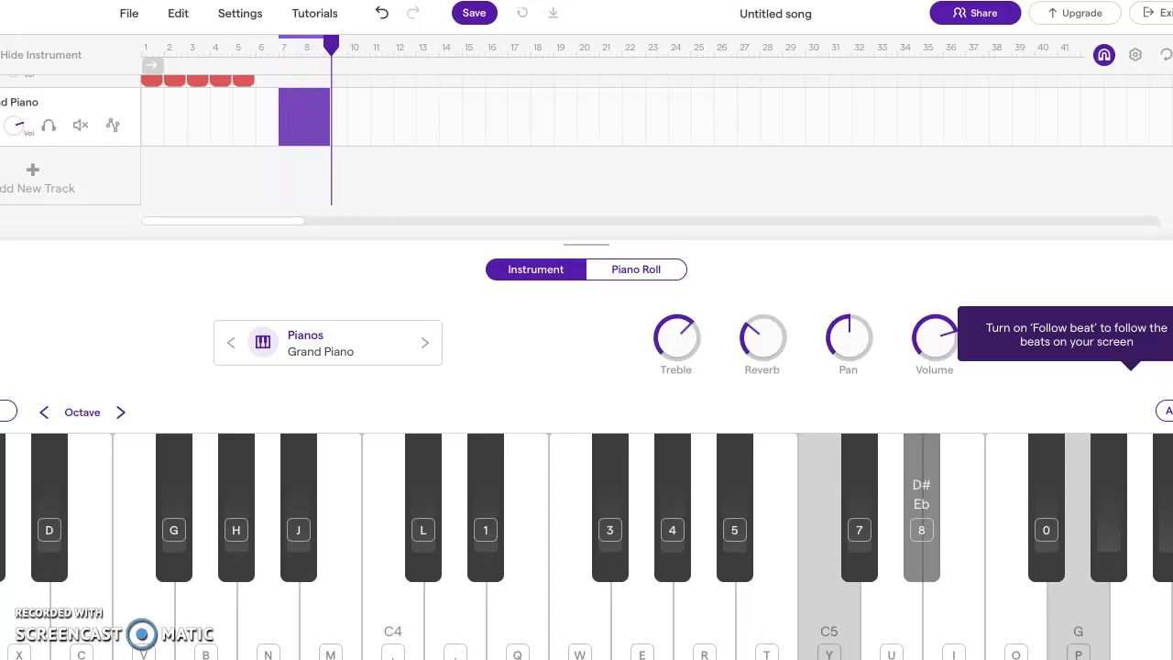
key("space")
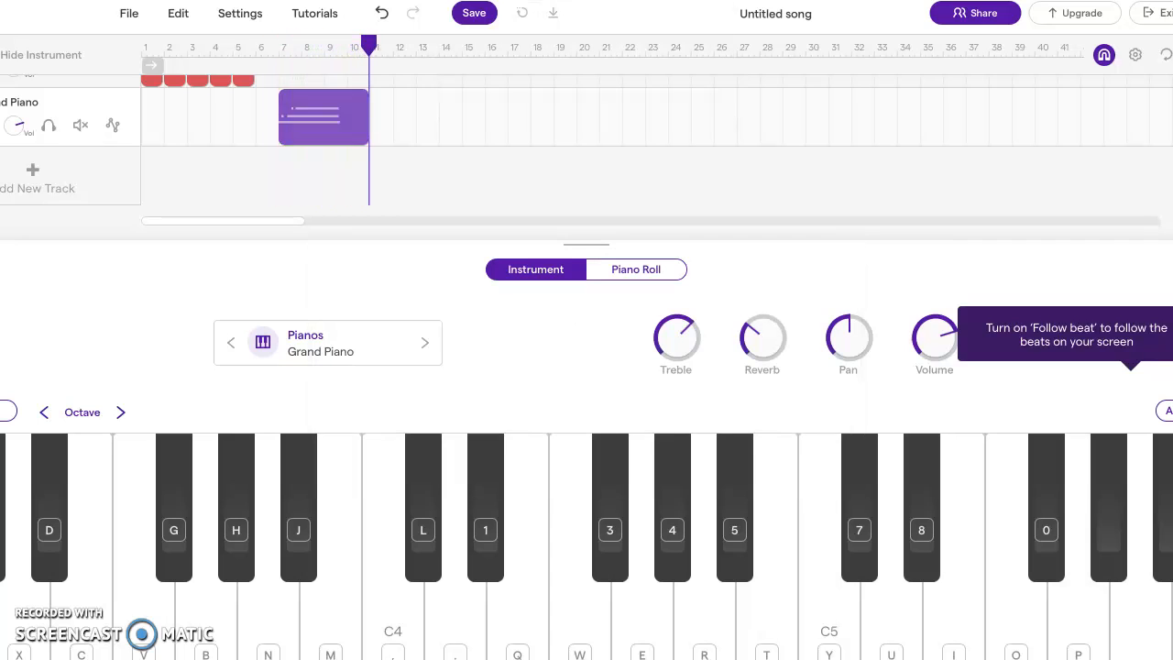
left_click(396, 139)
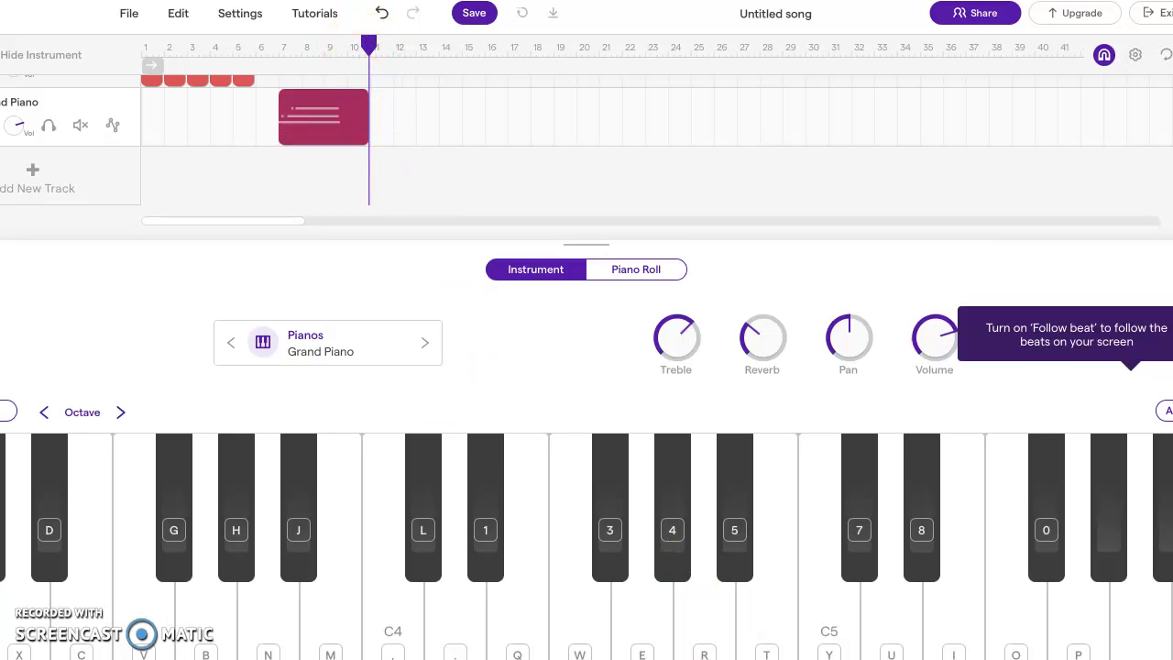
Play the song from the start alongside the rewound YouTube film to check the timing of the first piano chord
key("Return")
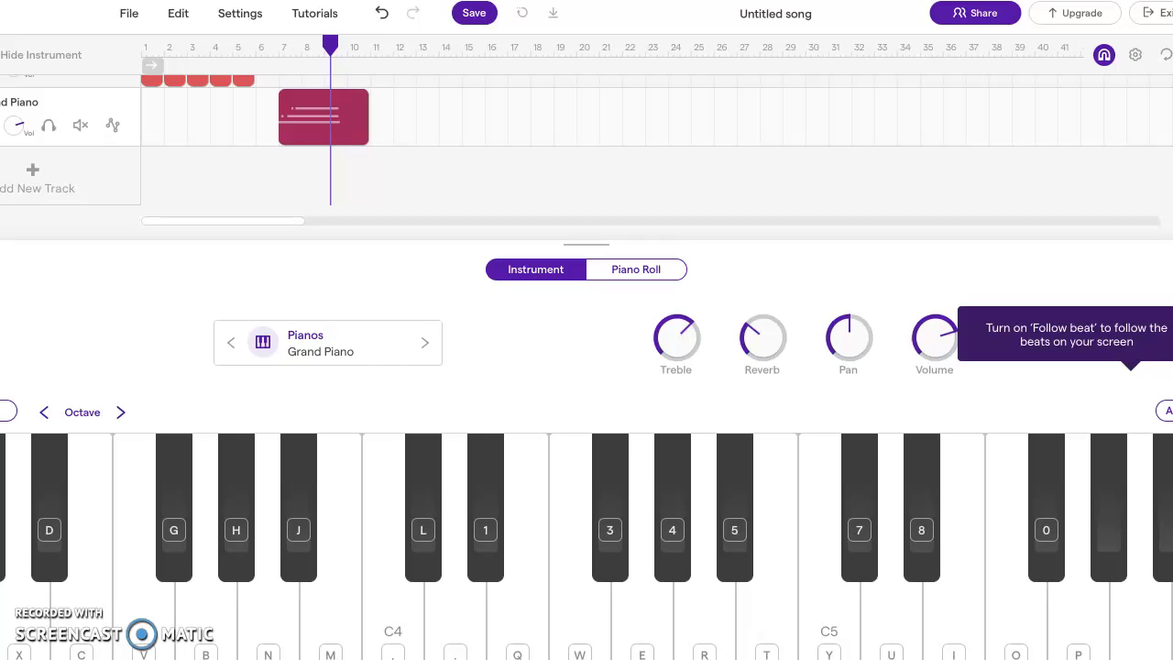
key("Return")
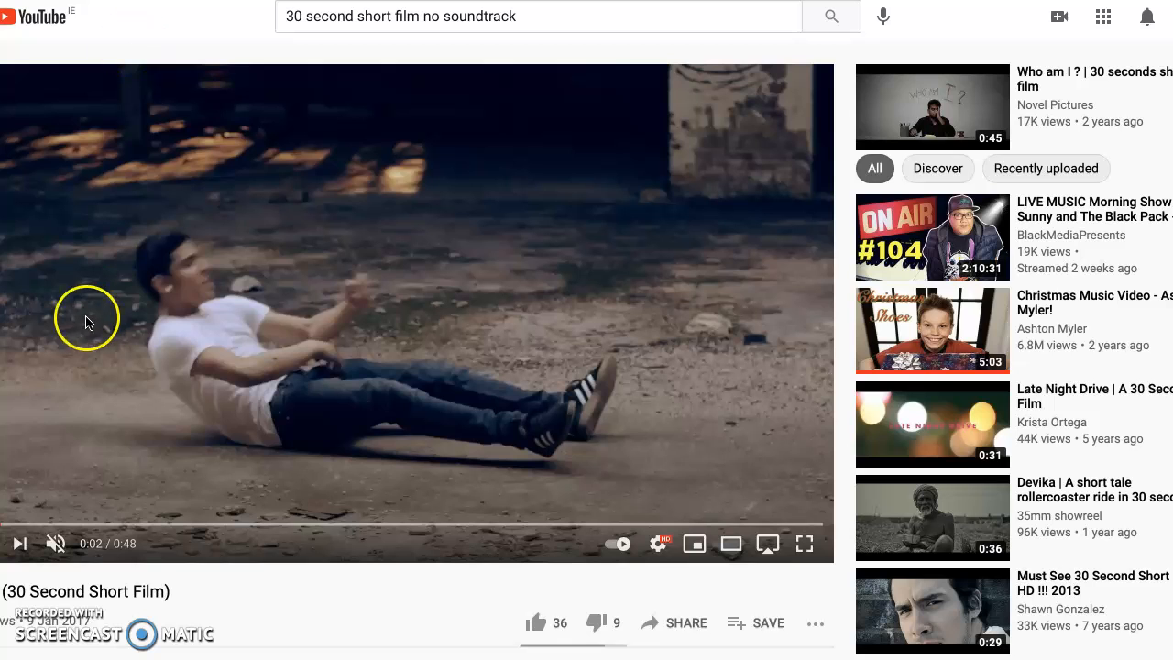
left_click_drag(6, 524, 0, 524)
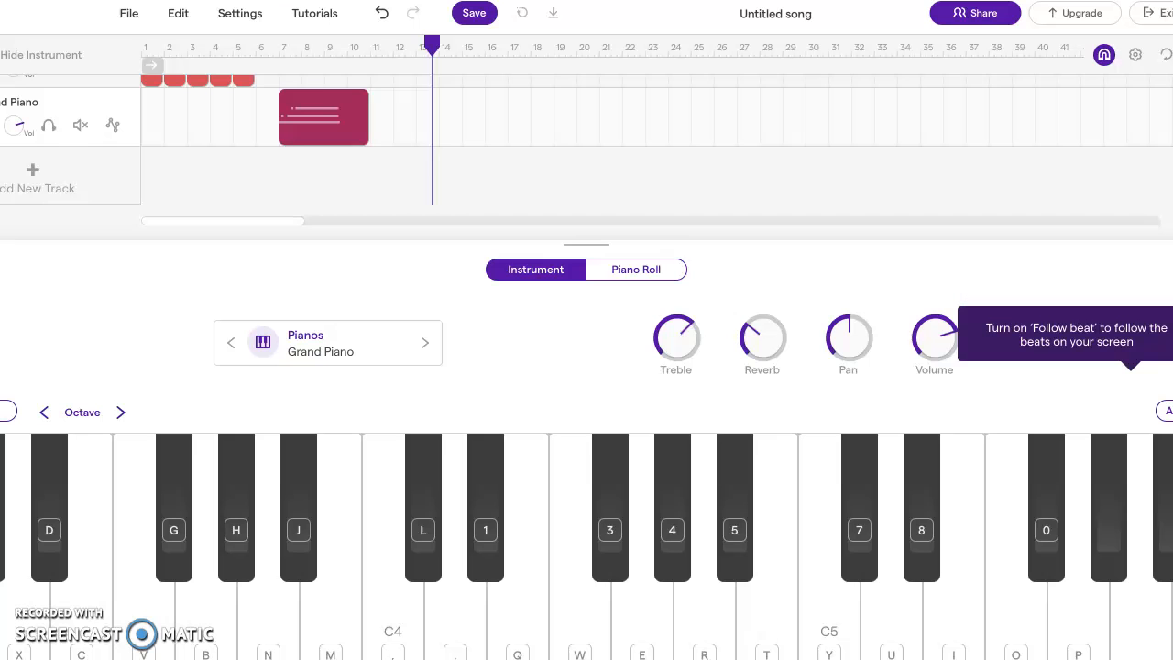
Stop playback and move the recorded piano region one bar later so it starts at bar 8
mouse_move(340, 100)
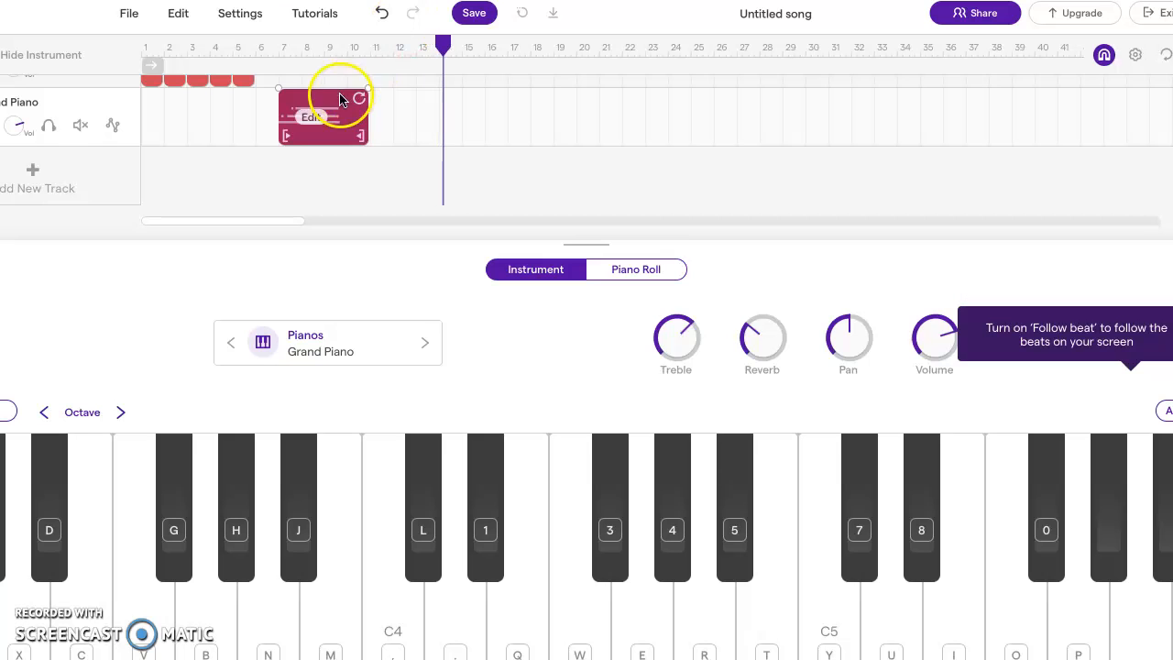
key("space")
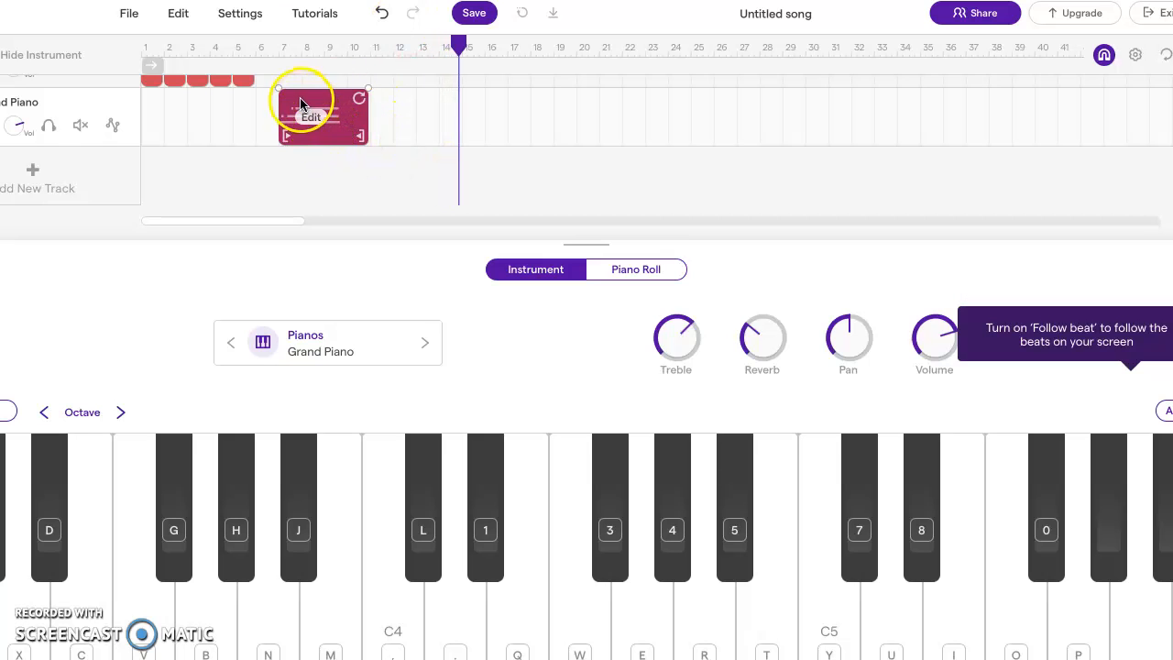
left_click_drag(302, 105, 321, 104)
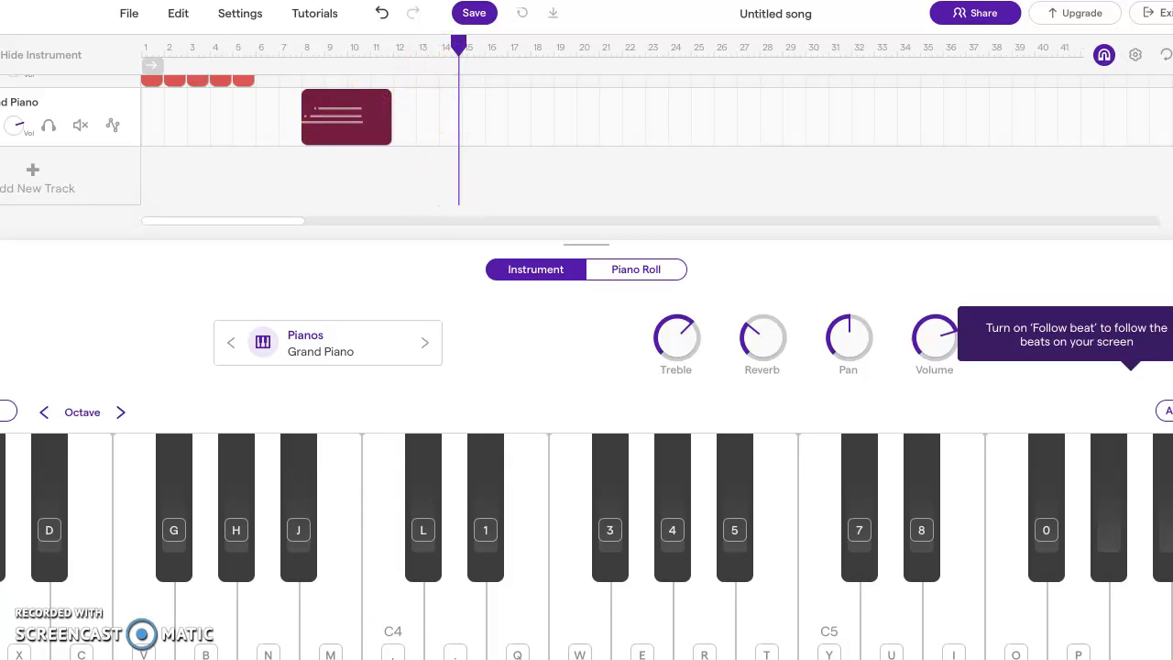
Rewind the song and the film and play both together to check the piano chord's new position at bar 8
key("Home")
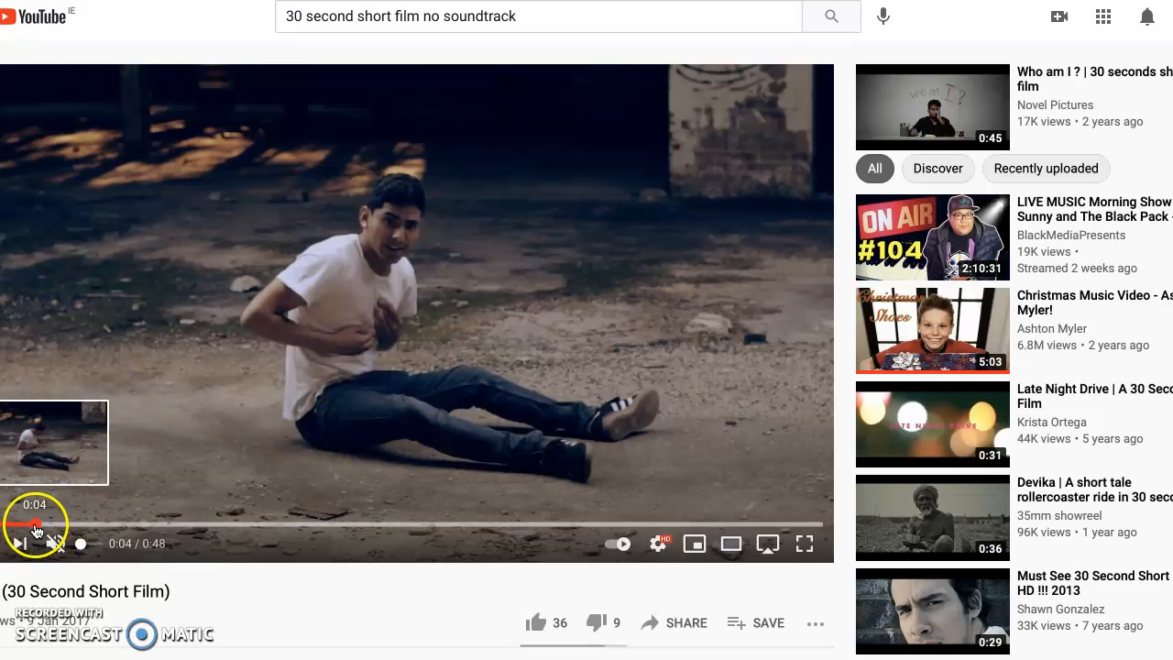
left_click_drag(34, 523, 5, 523)
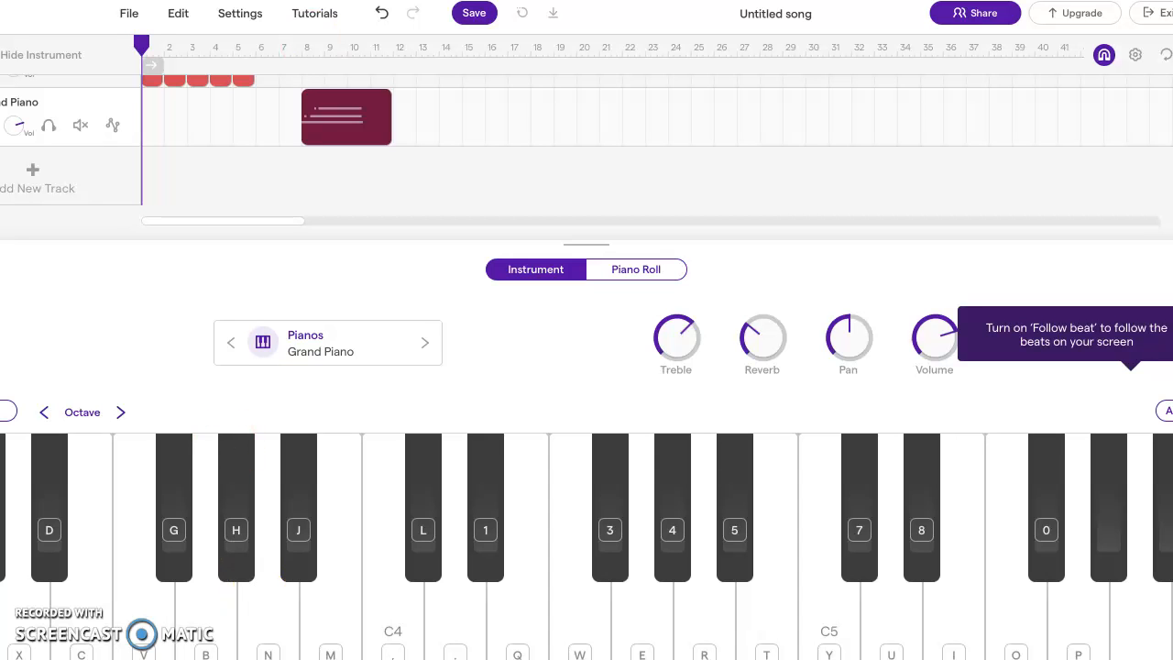
left_click(238, 143)
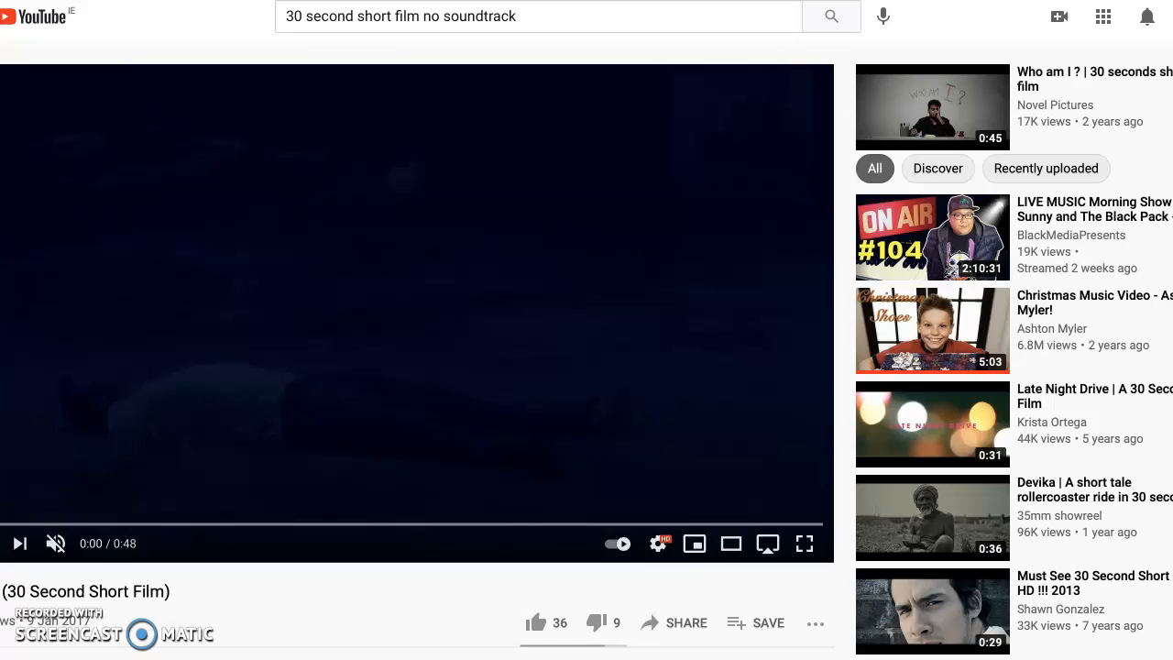
left_click(149, 511)
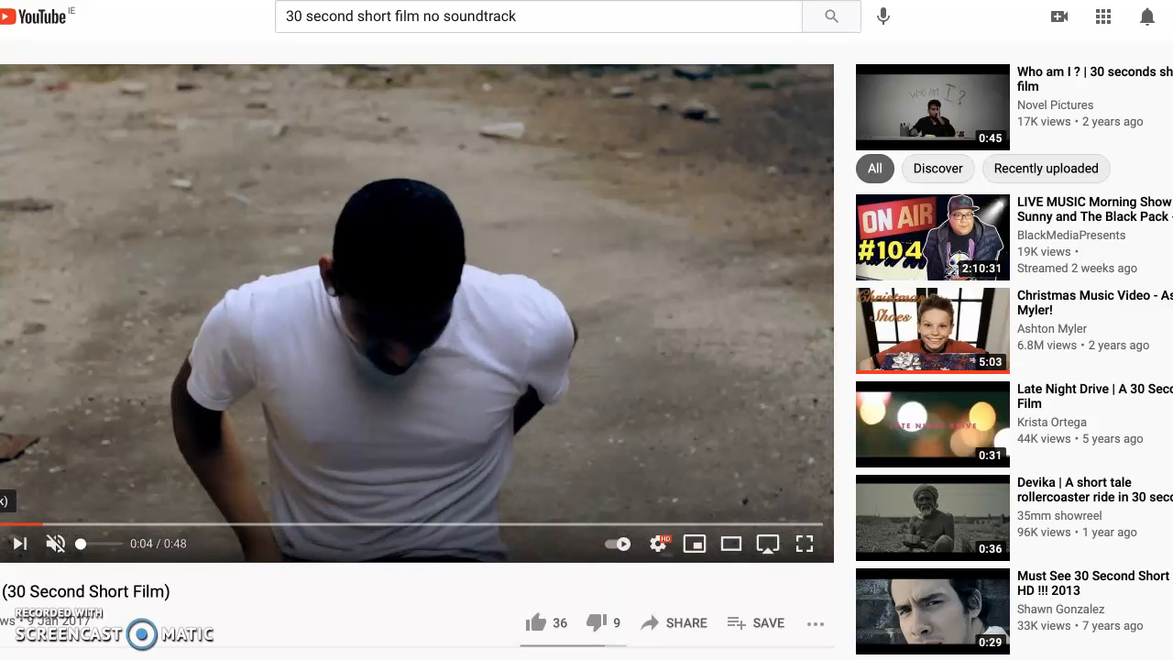
Locate the moment at 0:28 in the YouTube film for the next chord, and return to the Soundtrap song
left_click(432, 526)
left_click(462, 528)
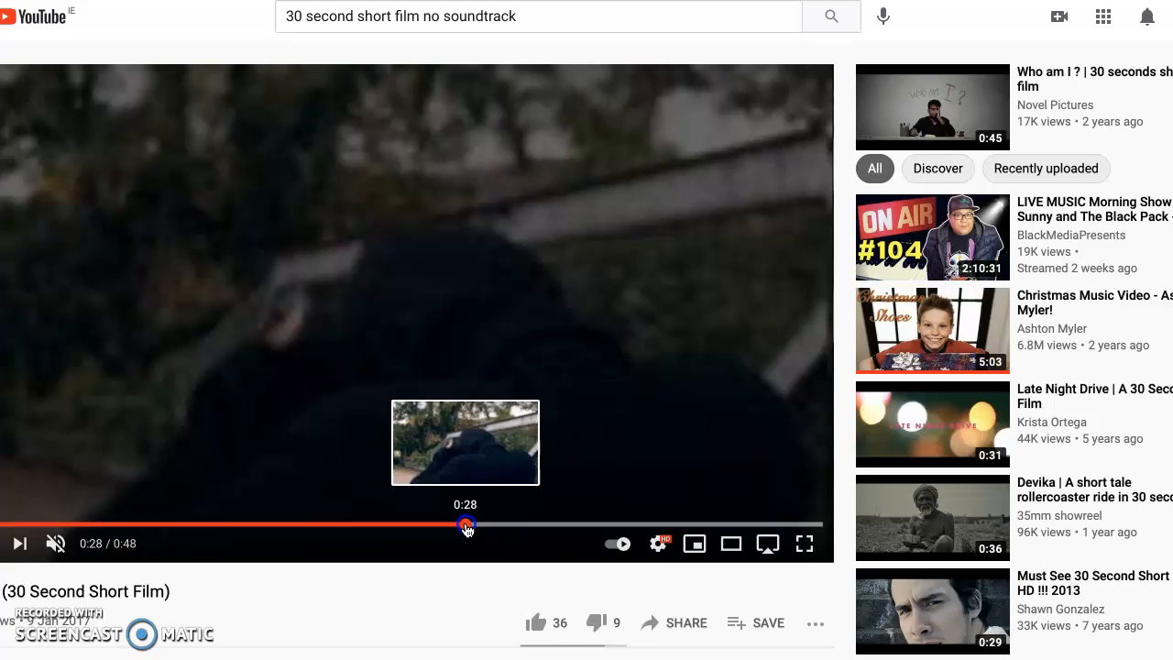
left_click(471, 528)
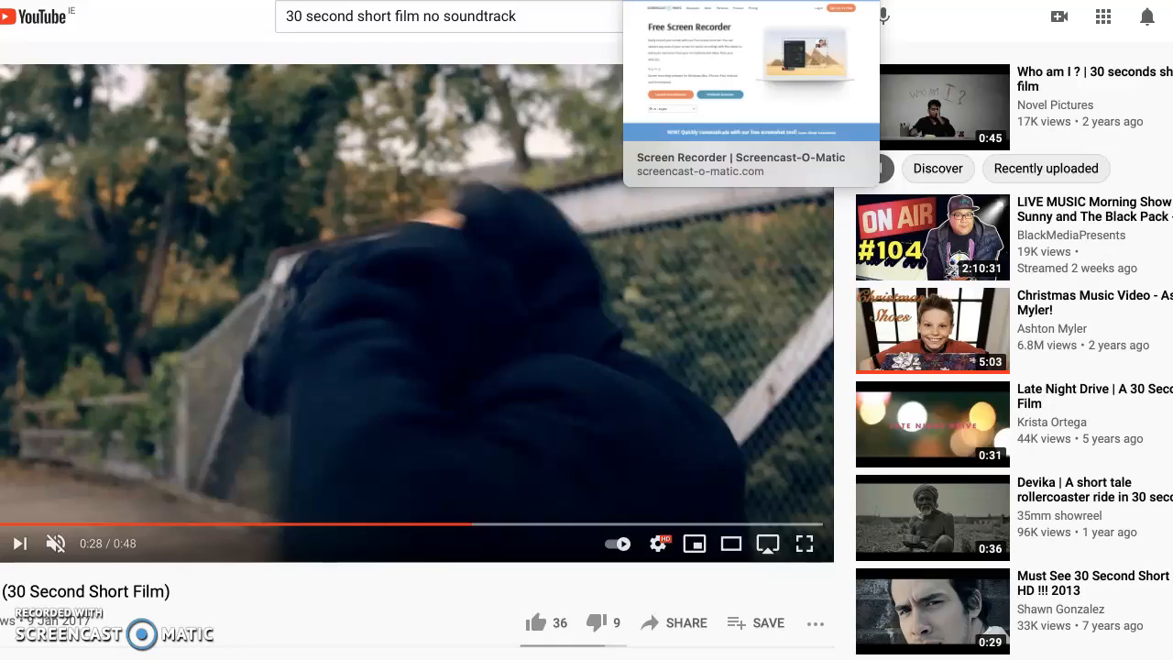
left_click(683, 0)
left_click(358, 0)
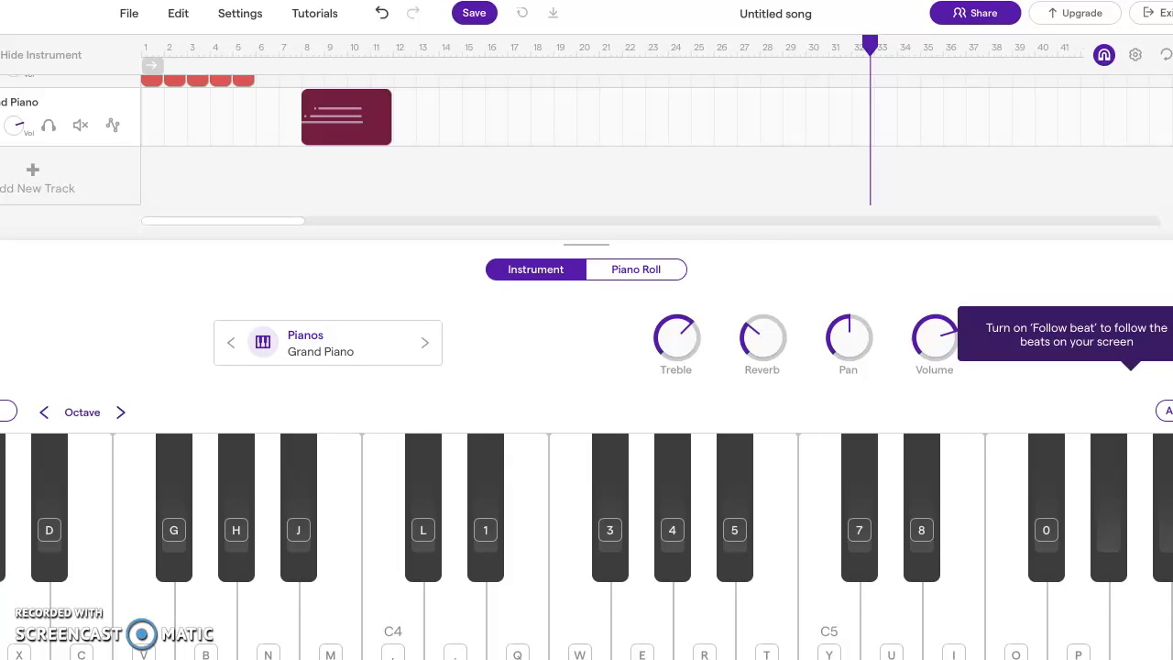
Practise the notes B, D and F repeatedly on the Grand Piano as a second held chord
key("u")
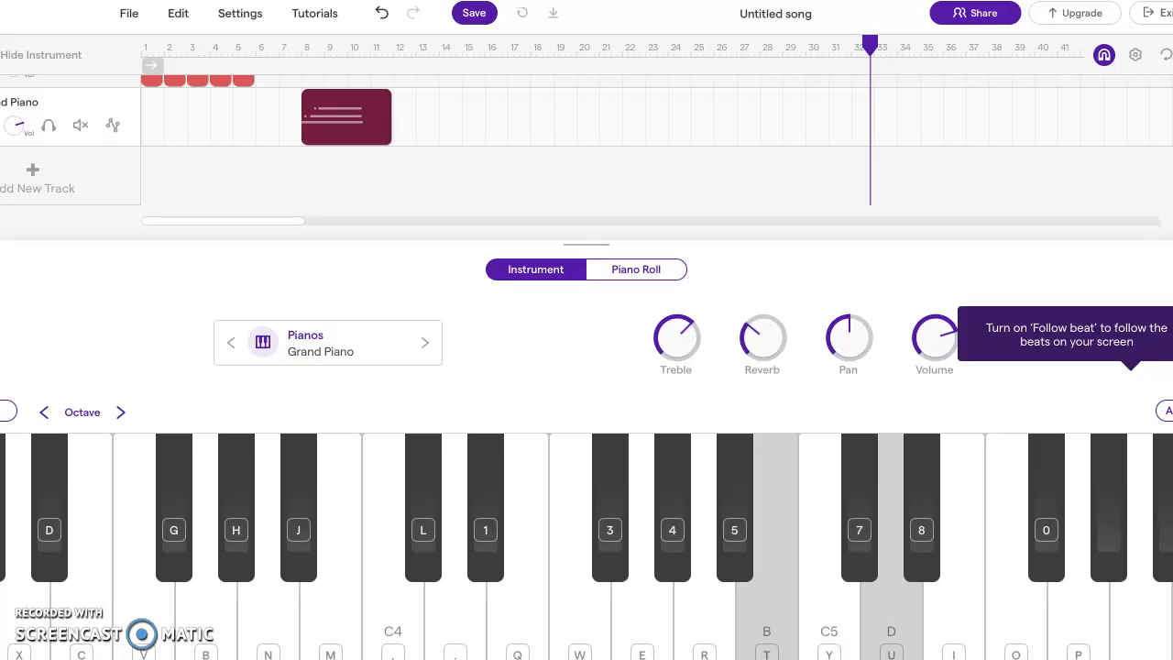
key("o")
key("t")
key("o")
key("t")
key("u")
key("o")
key("t")
key("u")
key("o")
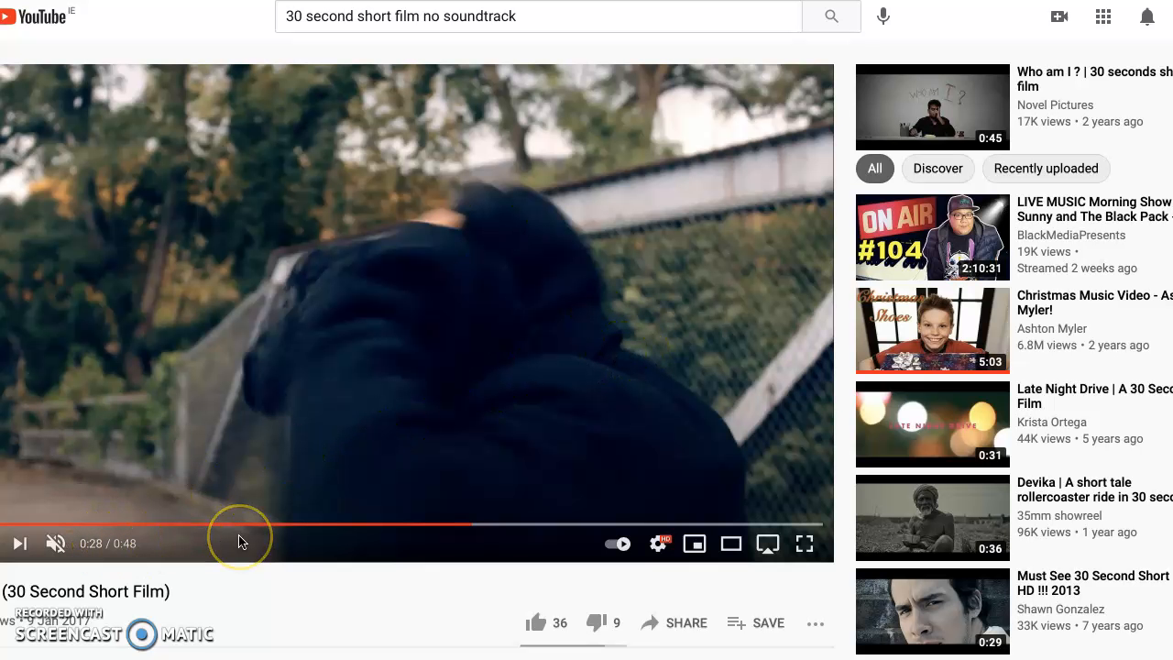
Place the playhead at bar 35 in Soundtrap and rehearse the B, D and F chord on the Grand Piano
left_click(401, 200)
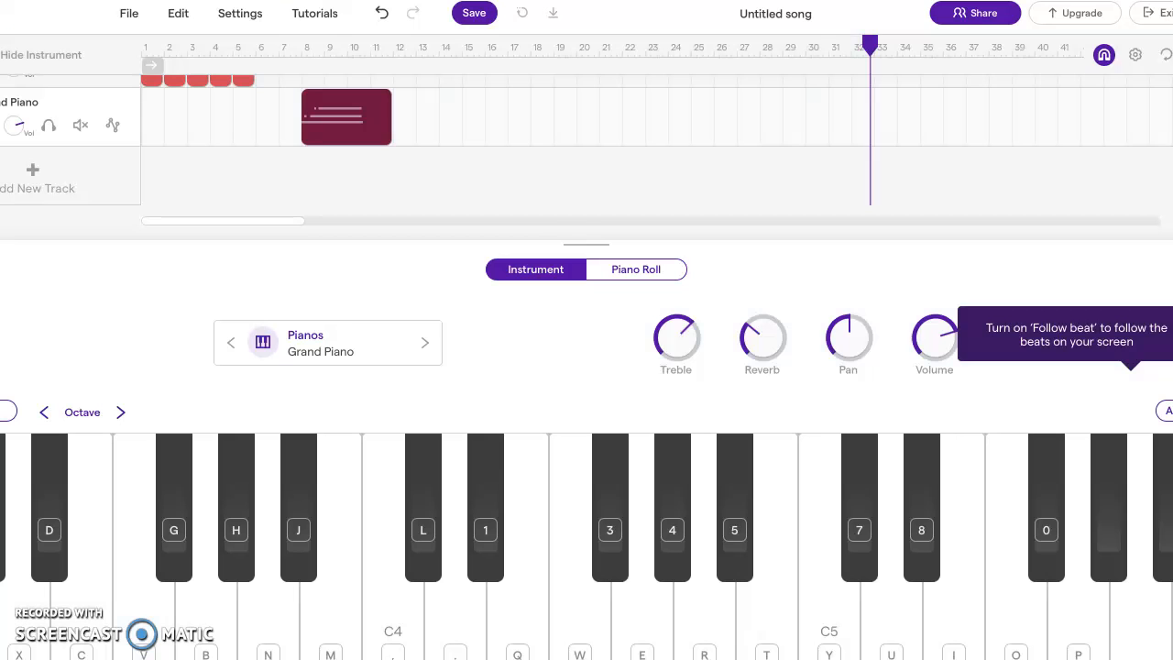
left_click_drag(872, 44, 925, 49)
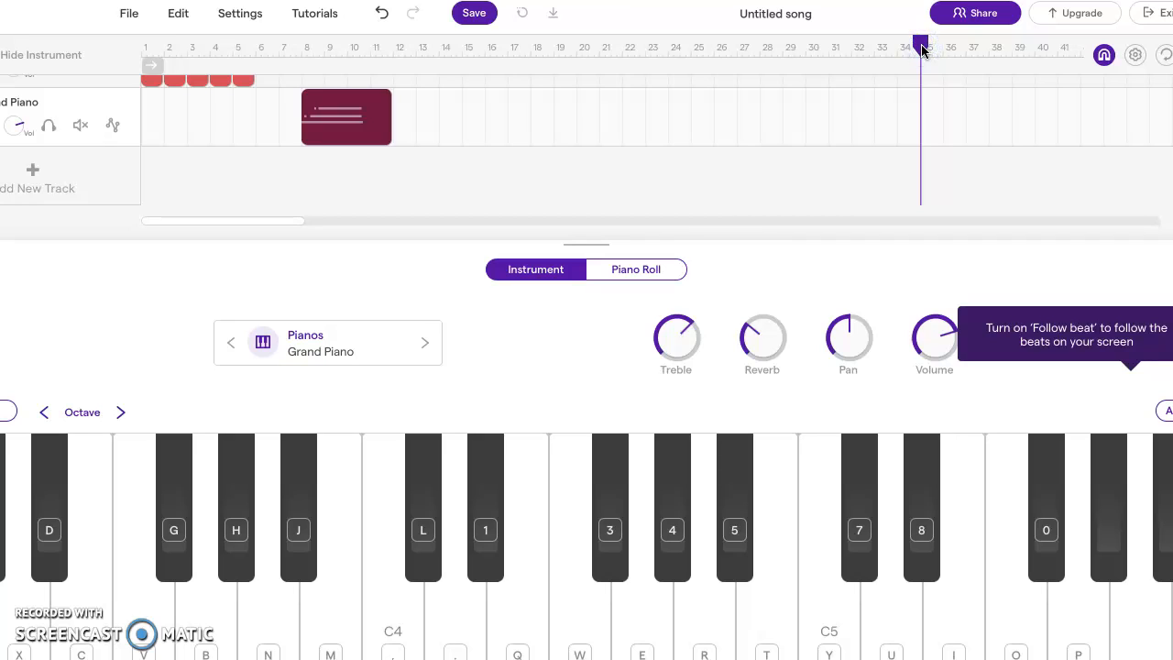
key("t")
key("u")
key("u")
key("o")
key("o")
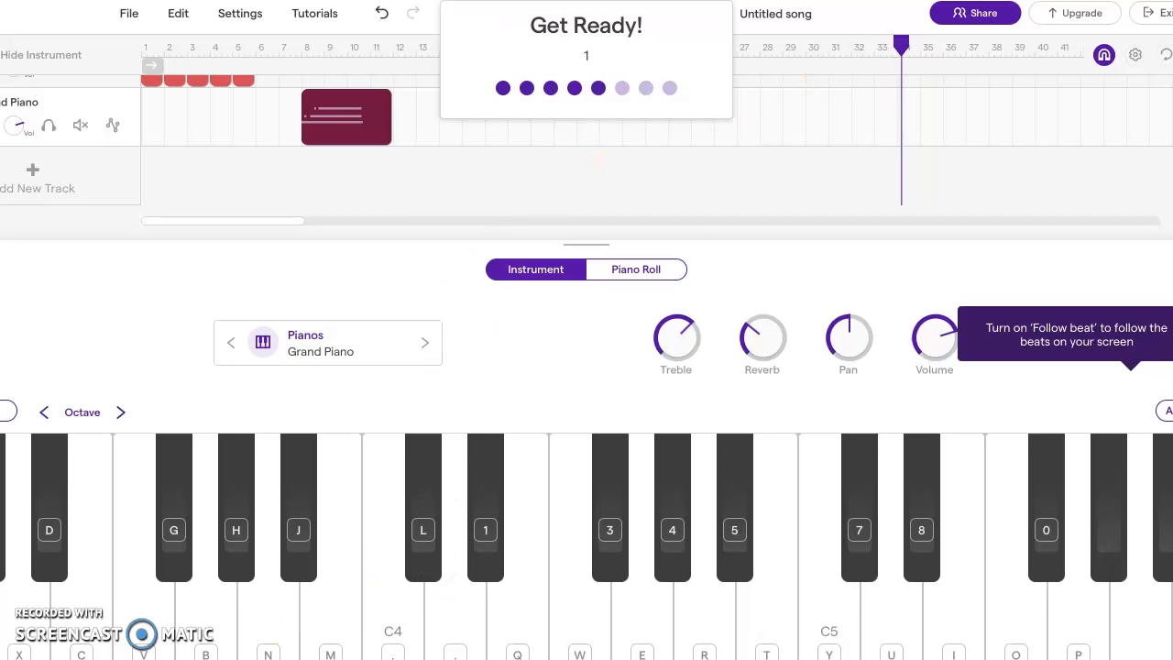
Record the held B, D and F chord on the Grand Piano track from bar 35
key("t")
key("u")
key("o")
key("o")
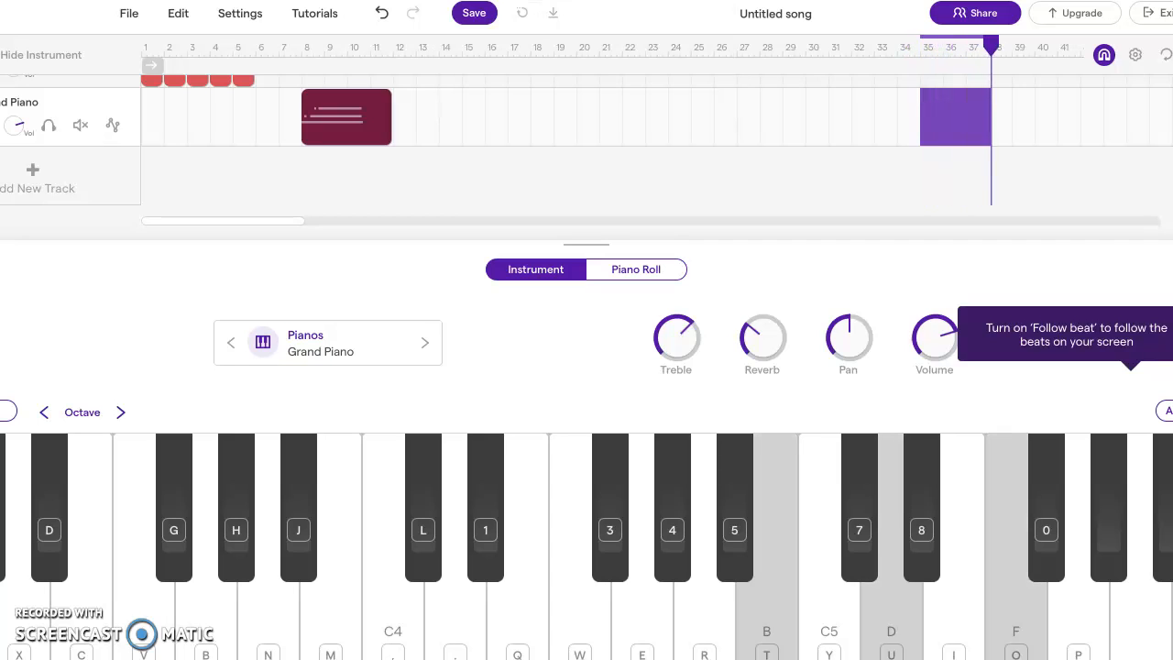
key("space")
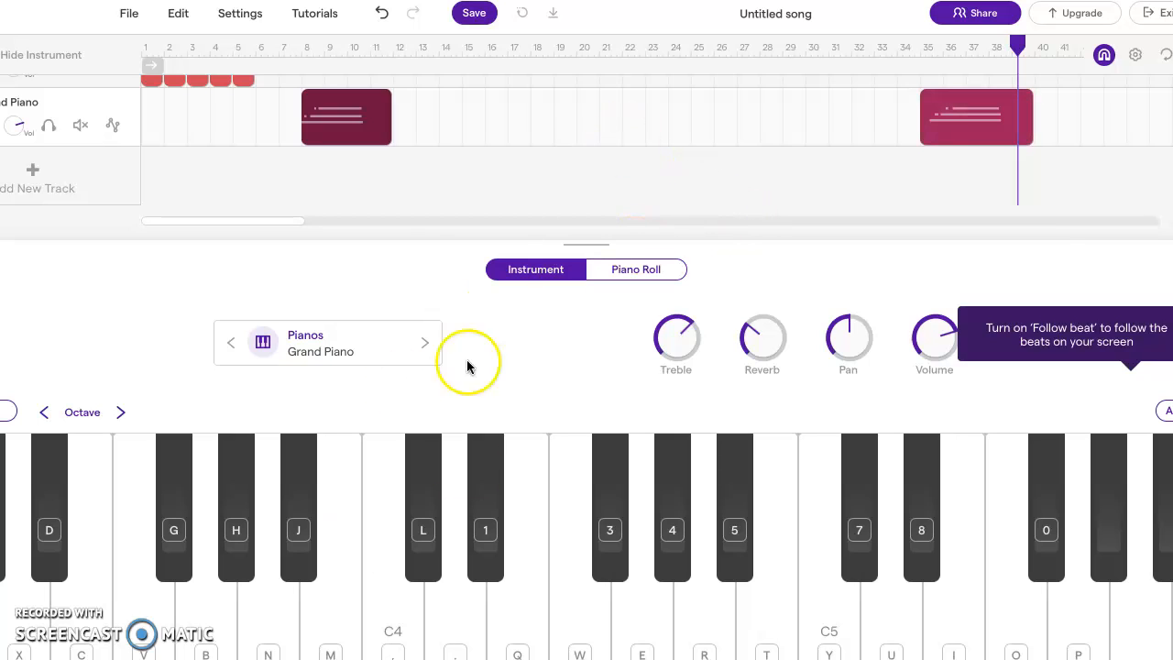
Rewind the song and the YouTube film and play them together to check both piano chords against the picture
key("Return")
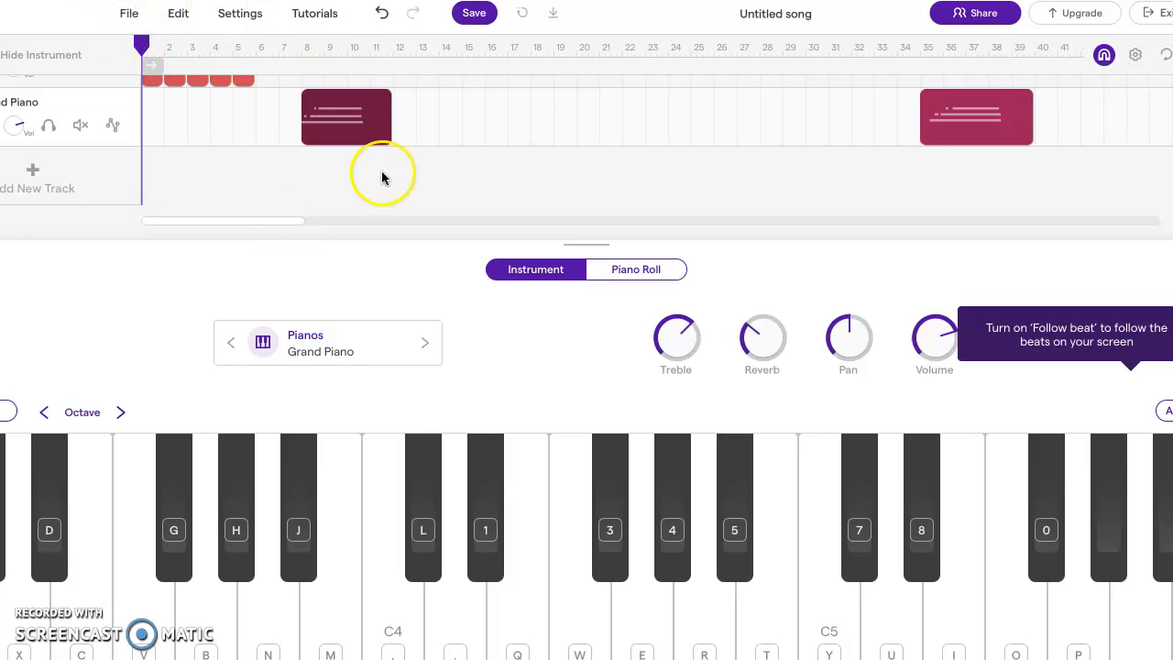
key("space")
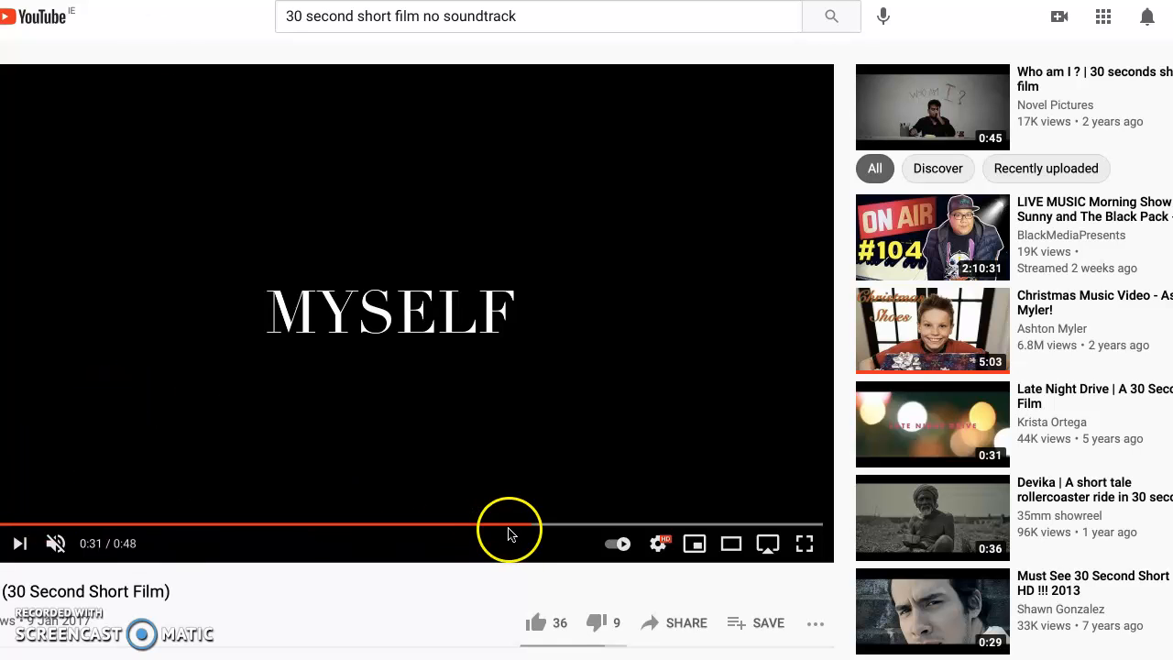
left_click_drag(534, 525, 4, 524)
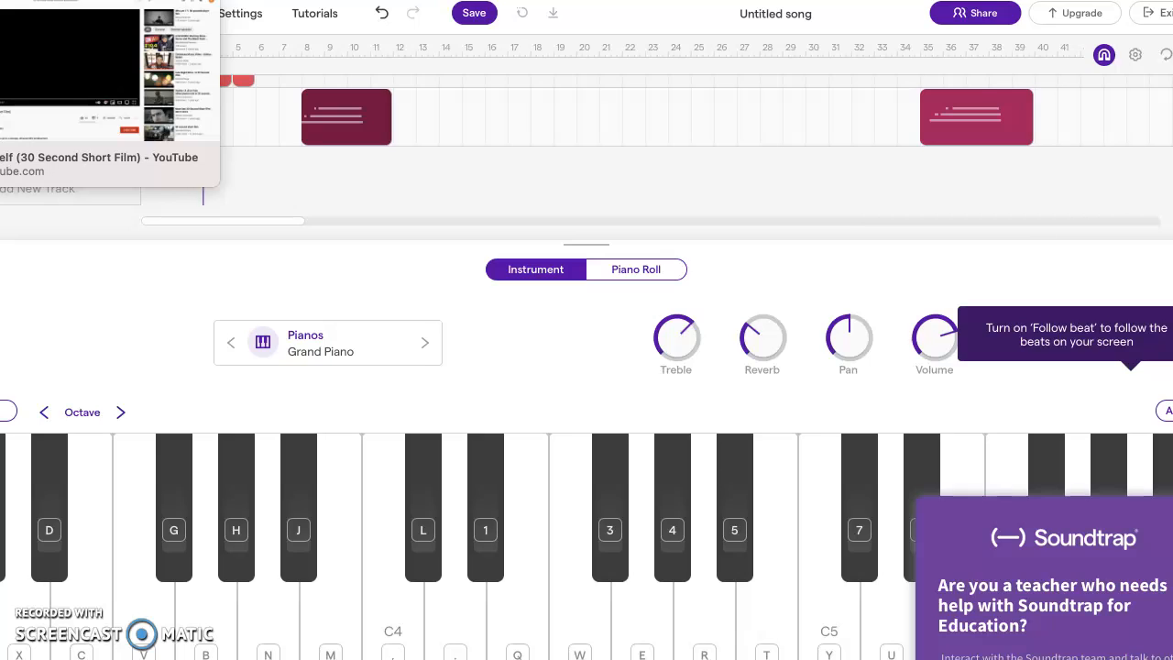
left_click(74, 0)
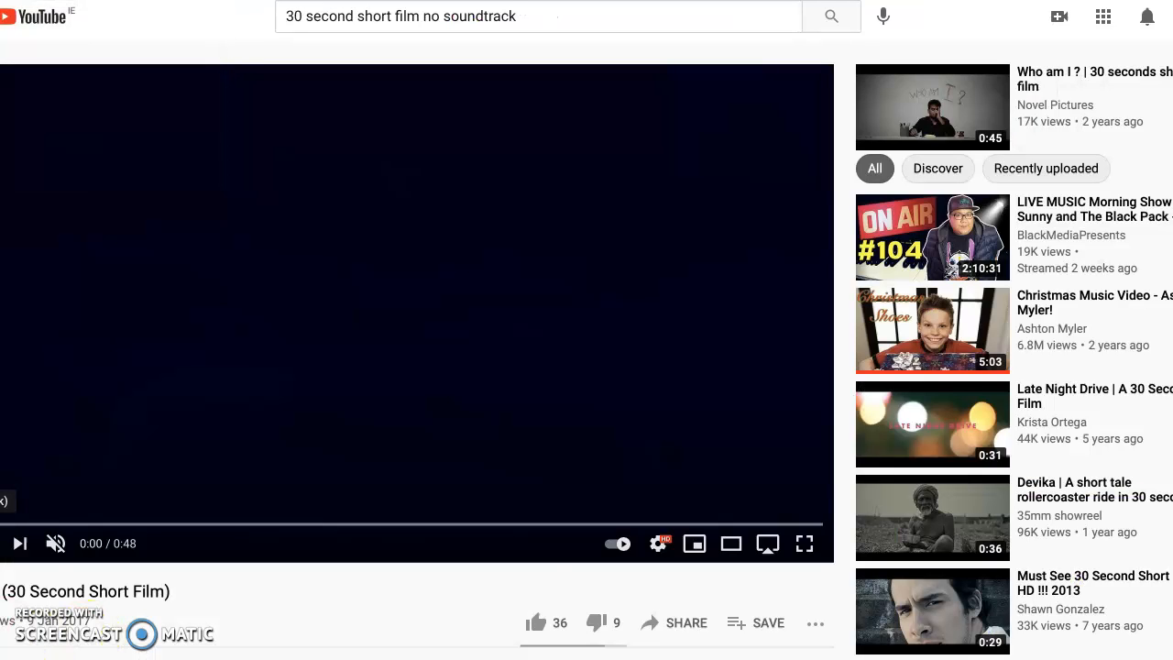